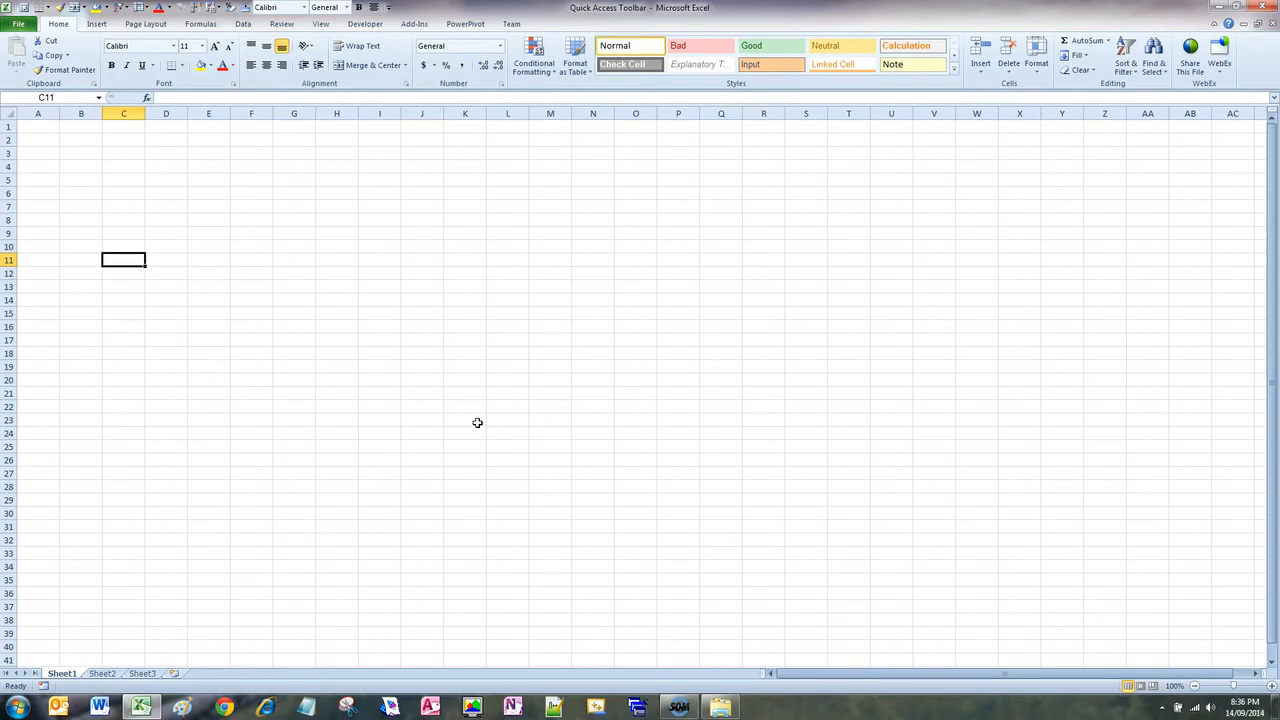
key("alt+p")
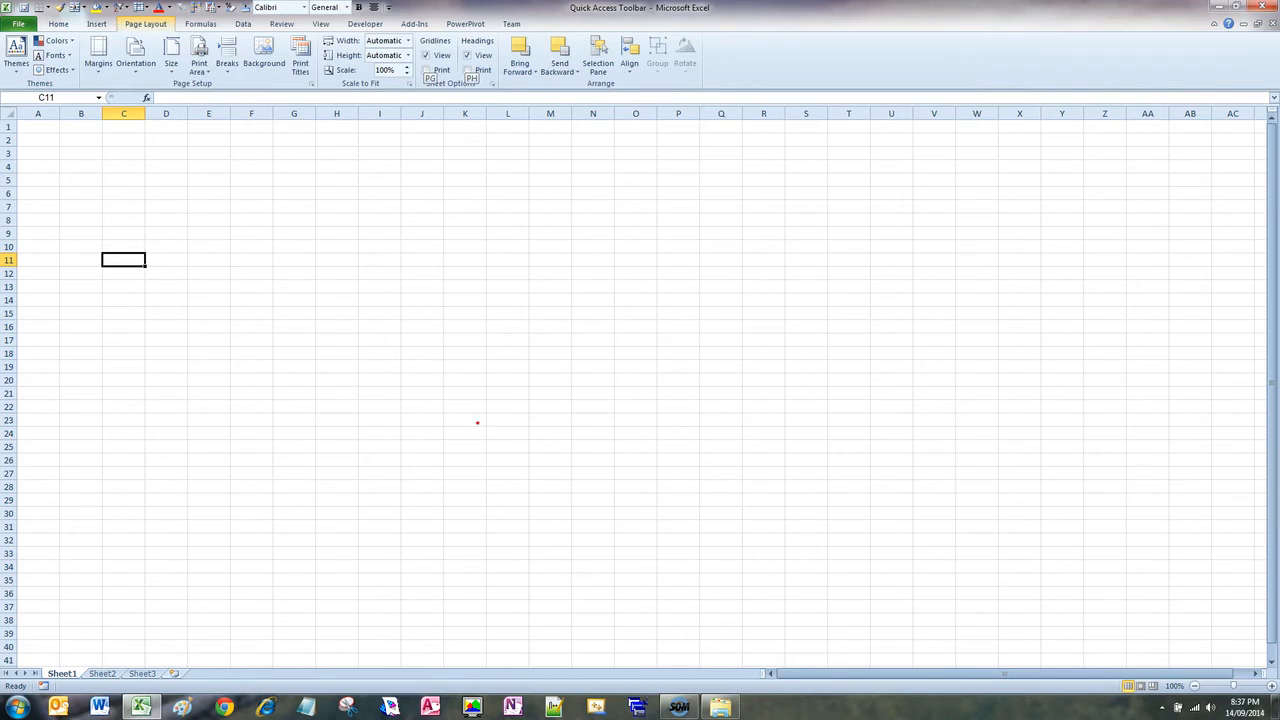
mouse_move(465, 1)
left_mouse_down()
mouse_move(60, 2)
mouse_move(4, 18)
mouse_move(160, 32)
left_mouse_up()
mouse_move(326, 66)
left_mouse_down()
mouse_move(586, 69)
mouse_move(800, 28)
mouse_move(832, 6)
left_mouse_up()
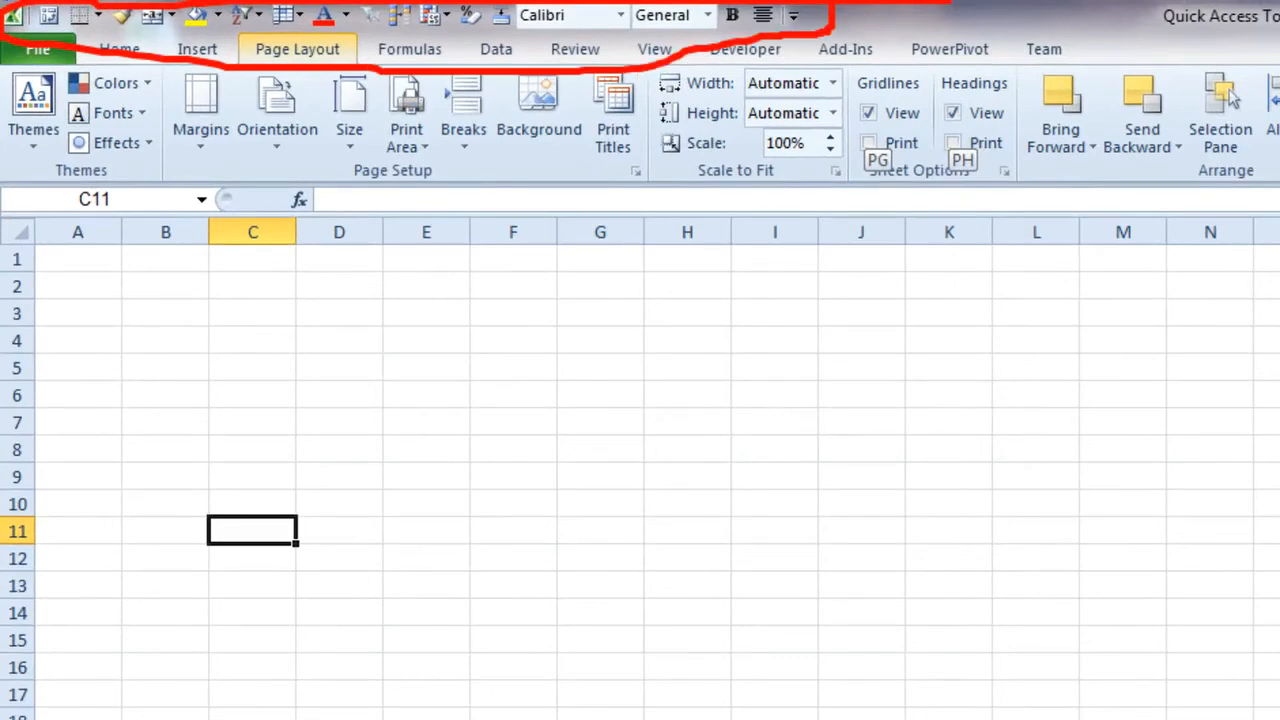
key("Escape")
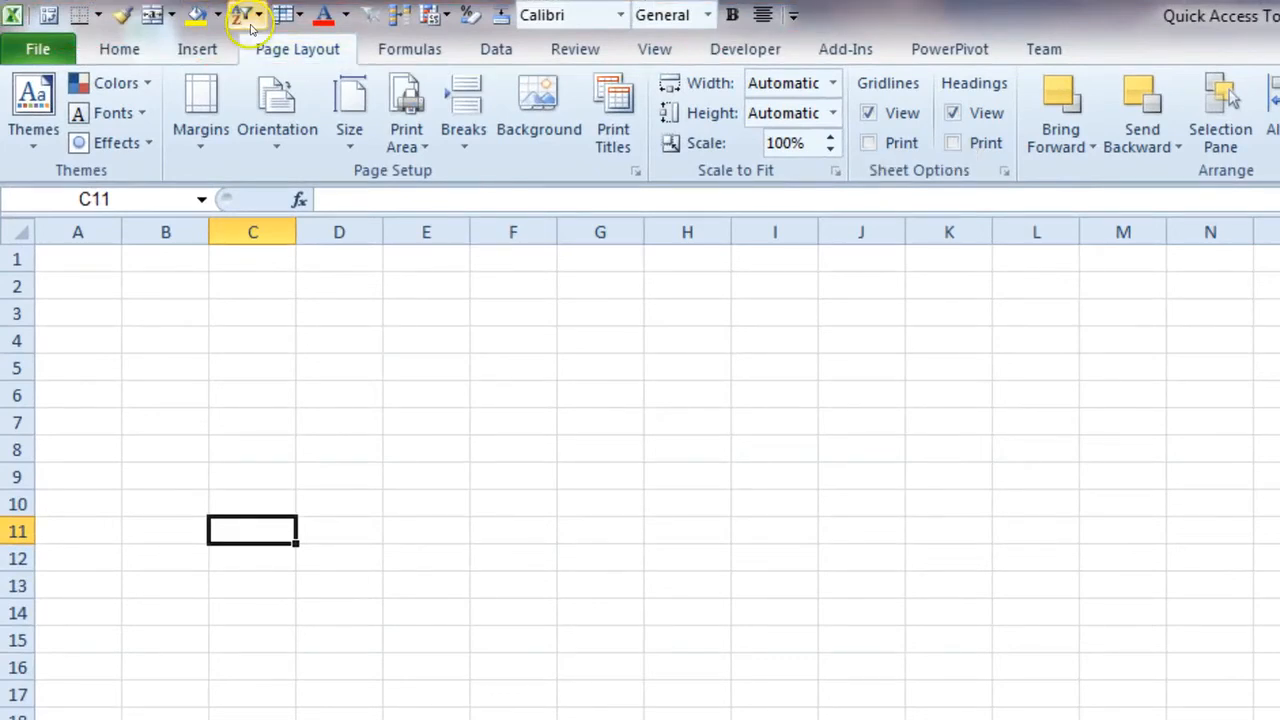
left_click(98, 14)
left_click(367, 315)
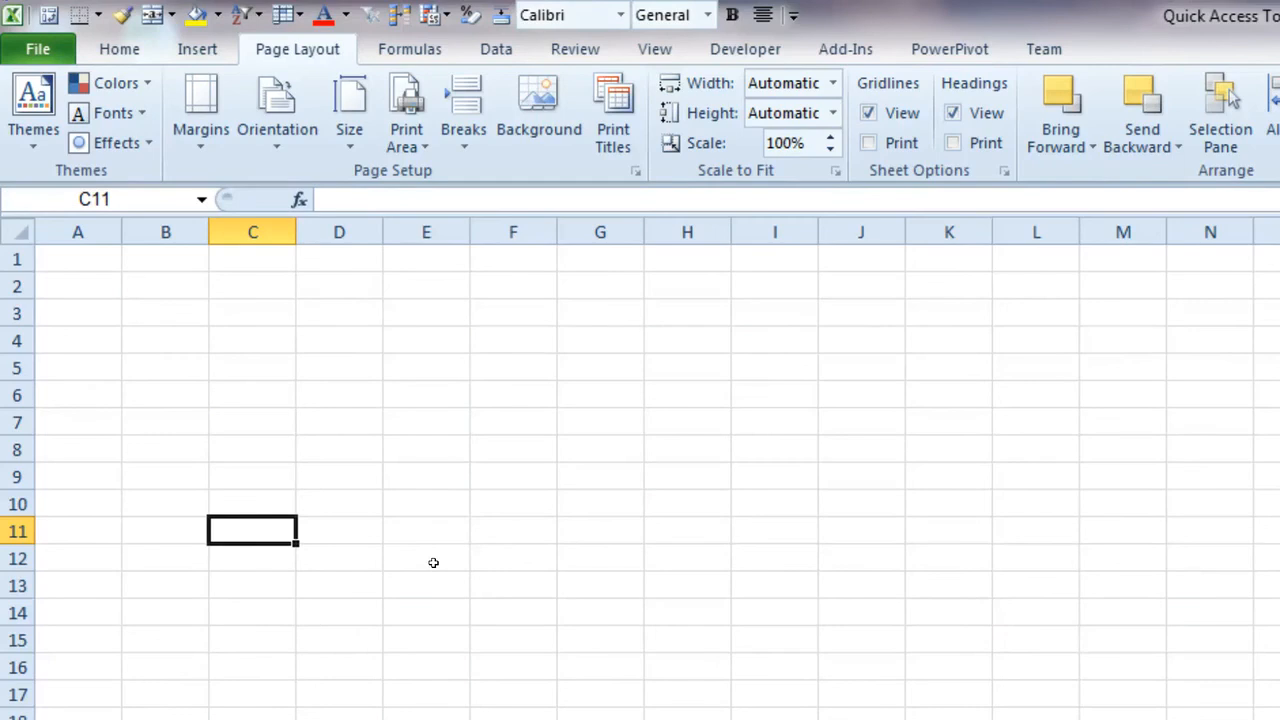
Enter "alt" in cell C11 and set its font size to 20
type("alt")
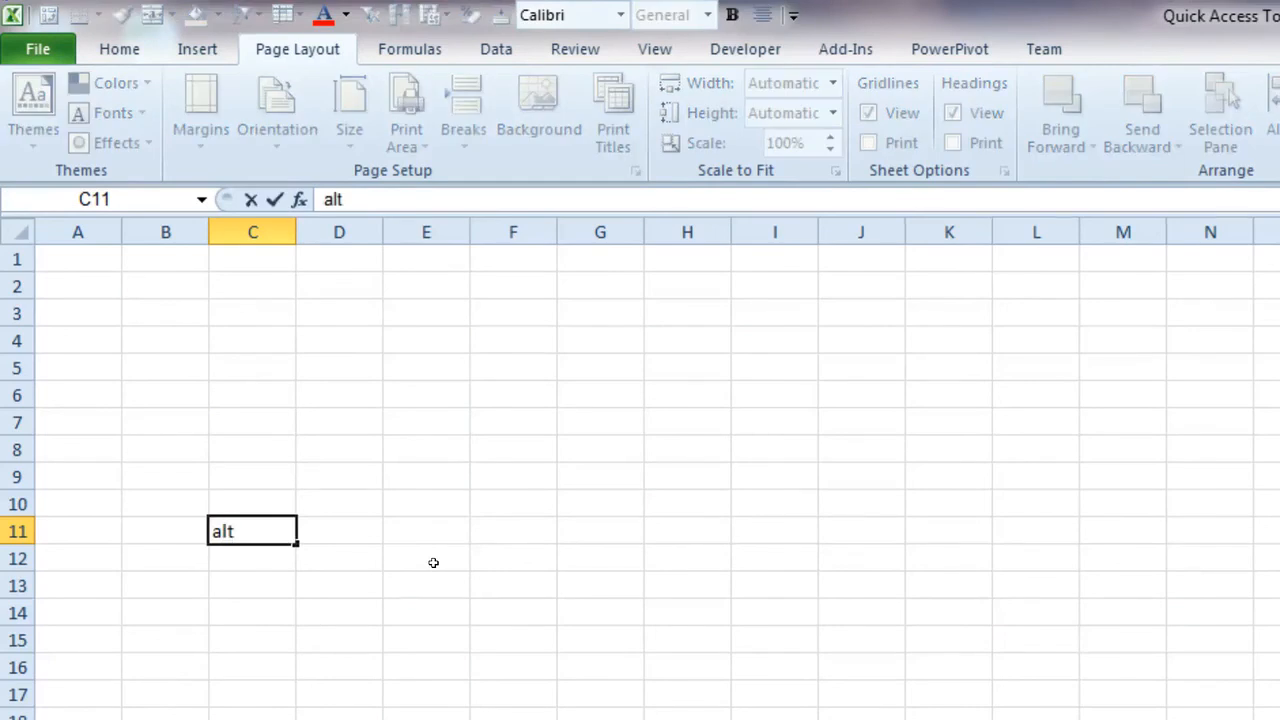
left_click(205, 343)
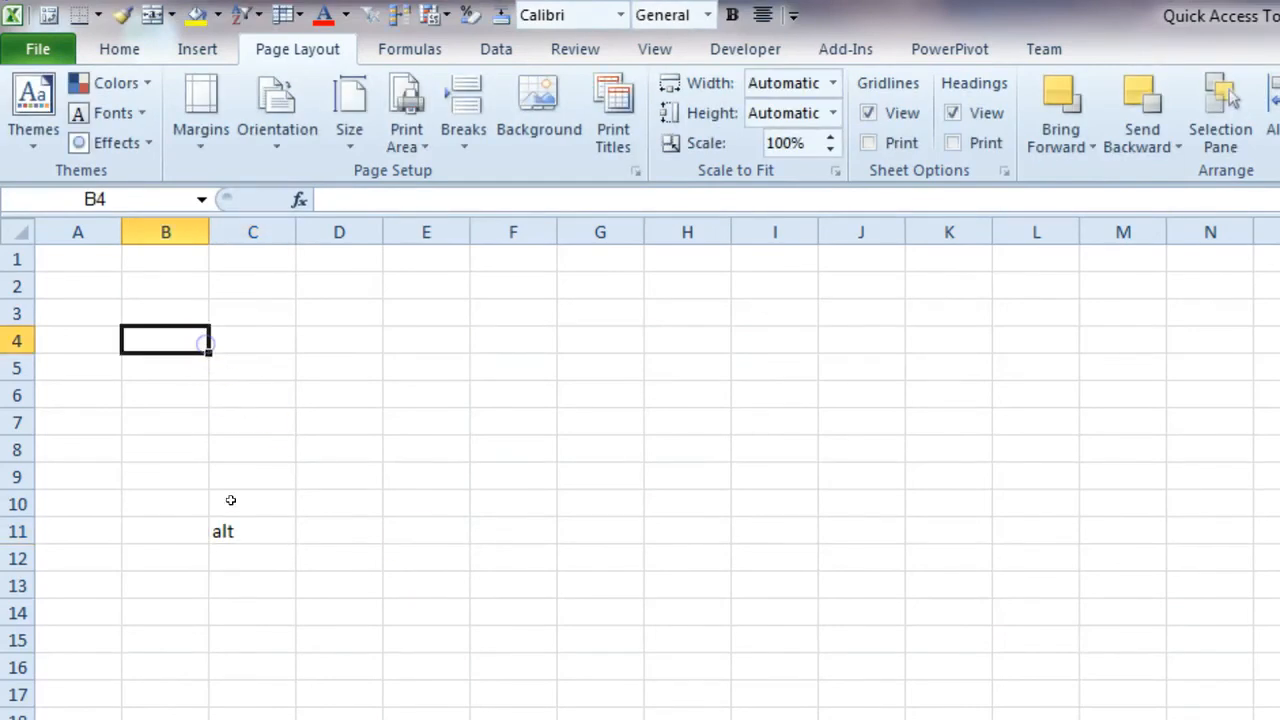
left_click(251, 531)
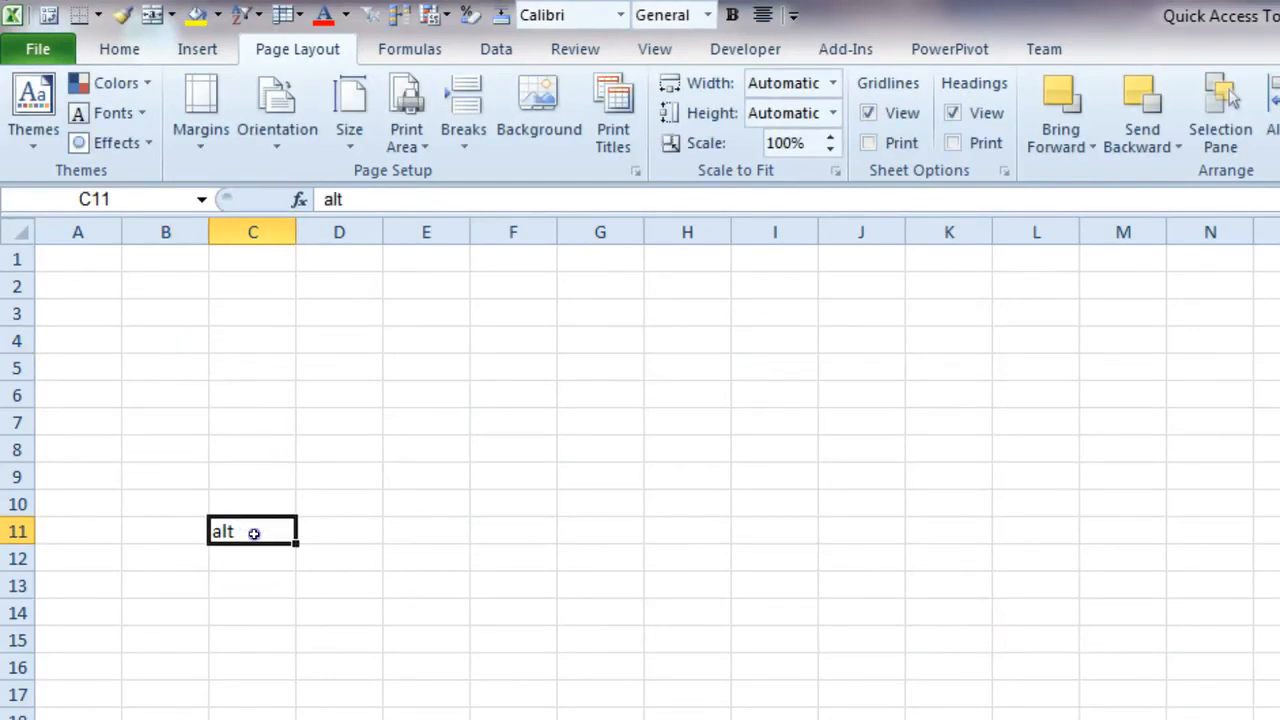
left_click(110, 49)
left_click(380, 93)
type("2")
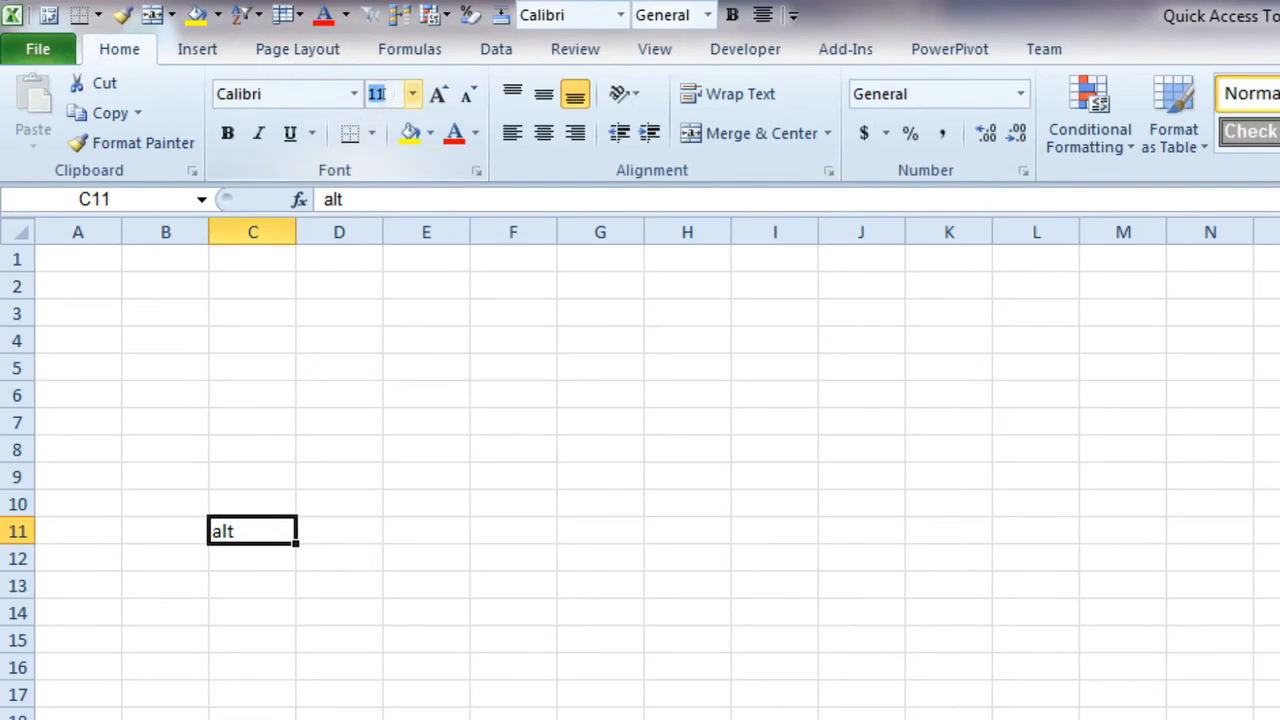
type("0")
key("Return")
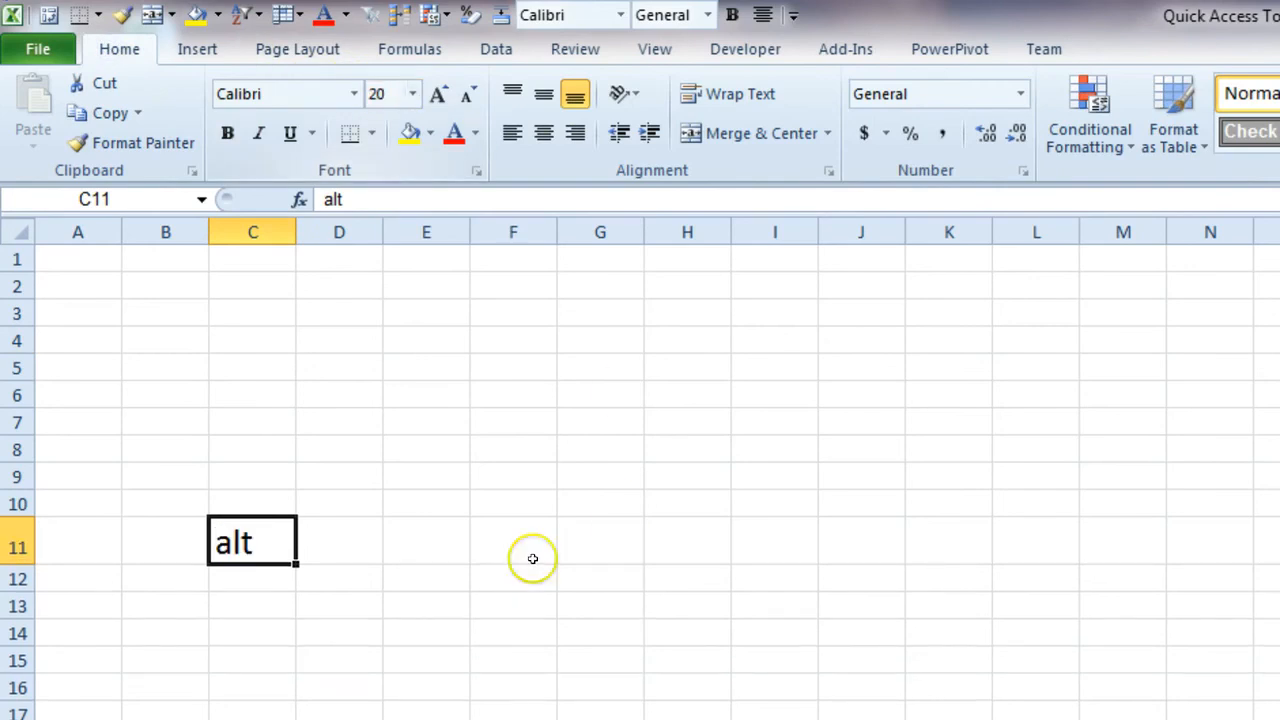
Merge and center cells D11:H11 and enter "spacebar" in the merged cell
left_click_drag(345, 533, 674, 520)
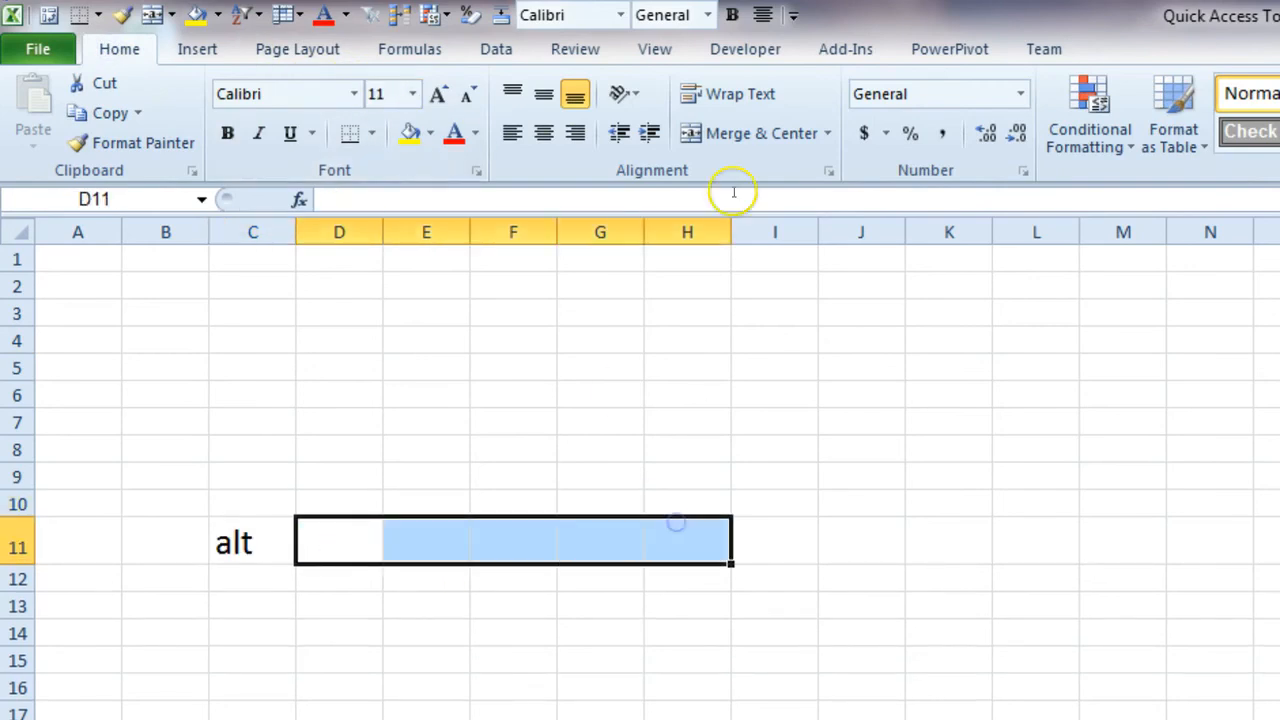
left_click(727, 131)
type("spa")
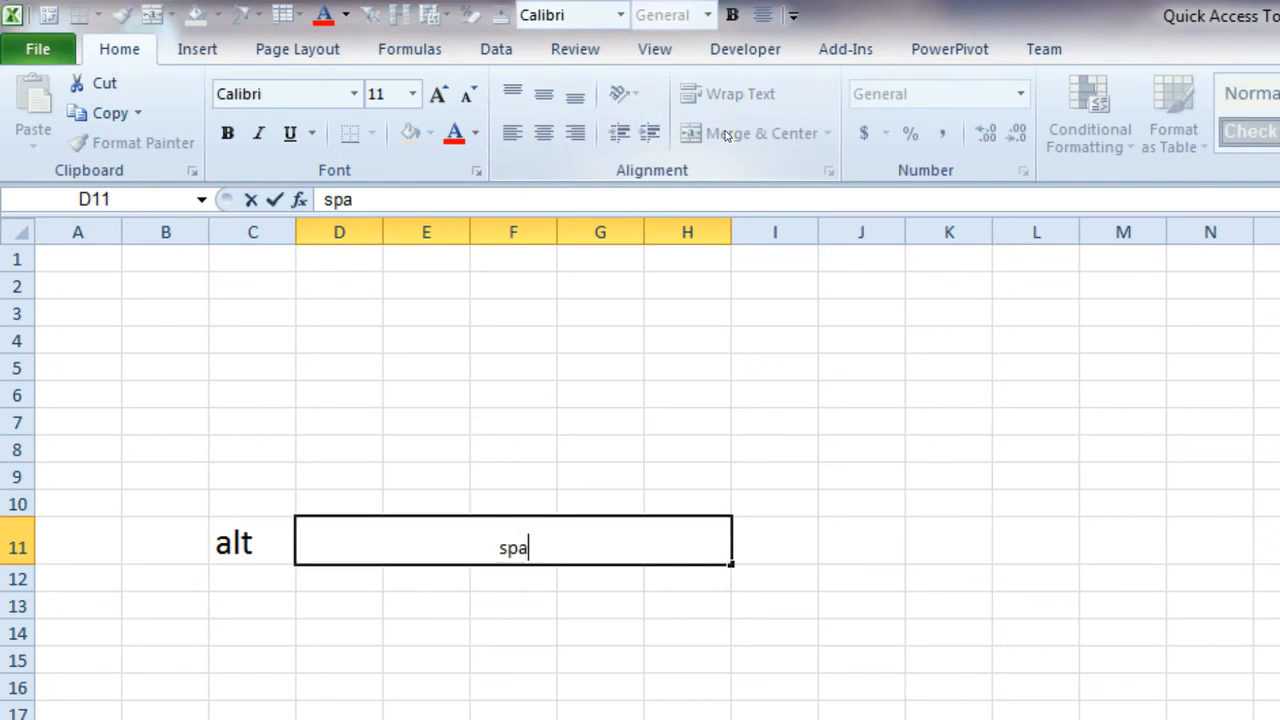
type("cebar")
key("Tab")
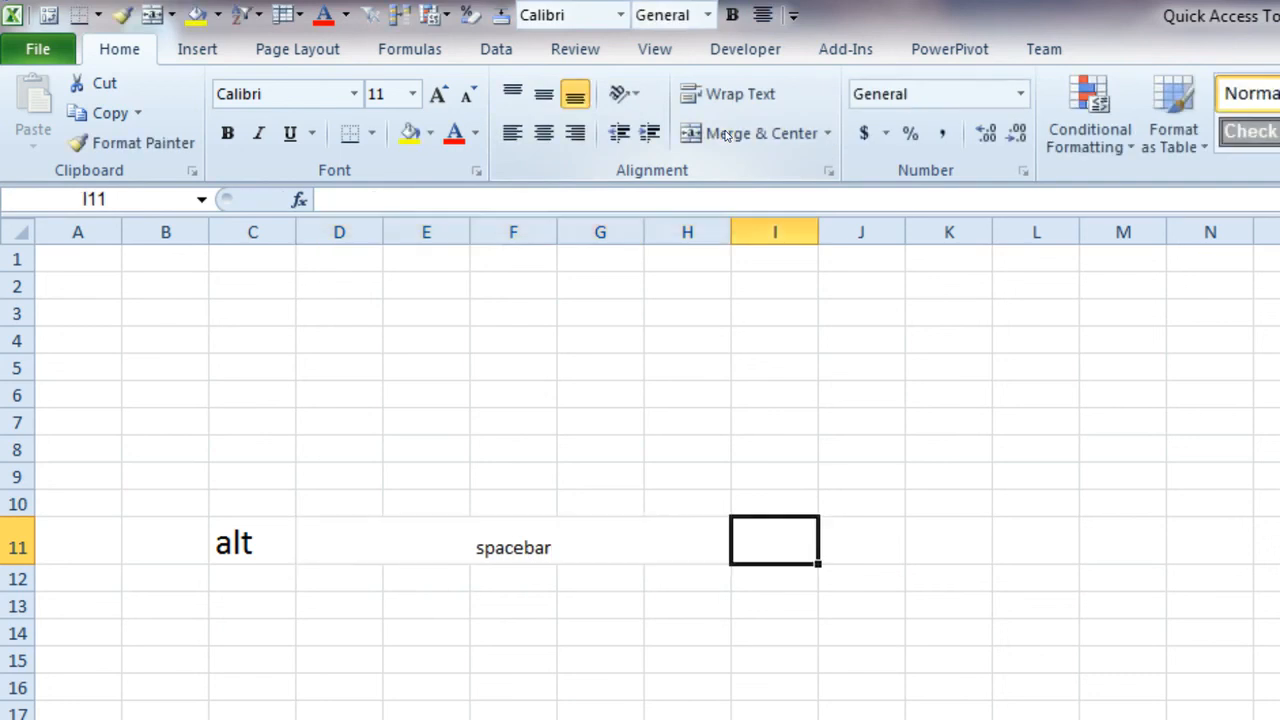
Enter "alt" in cell I11, directly after the merged spacebar cell
type("alt")
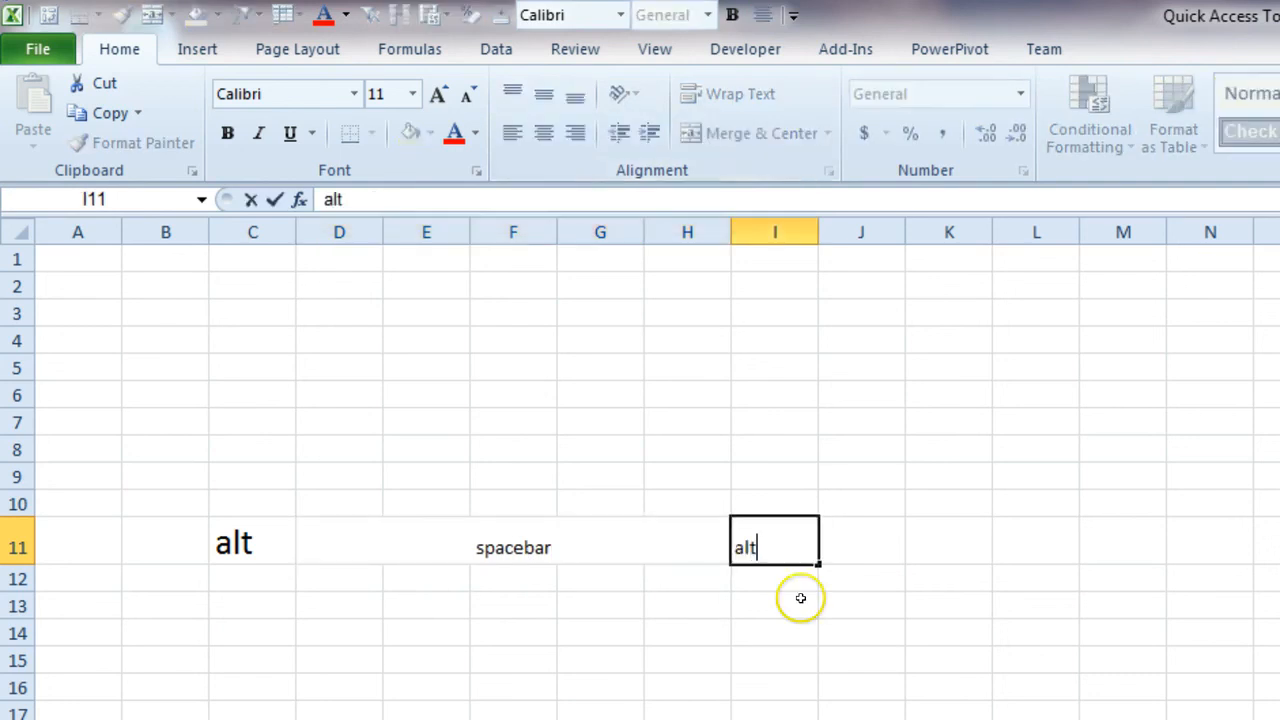
key("Tab")
key("Left")
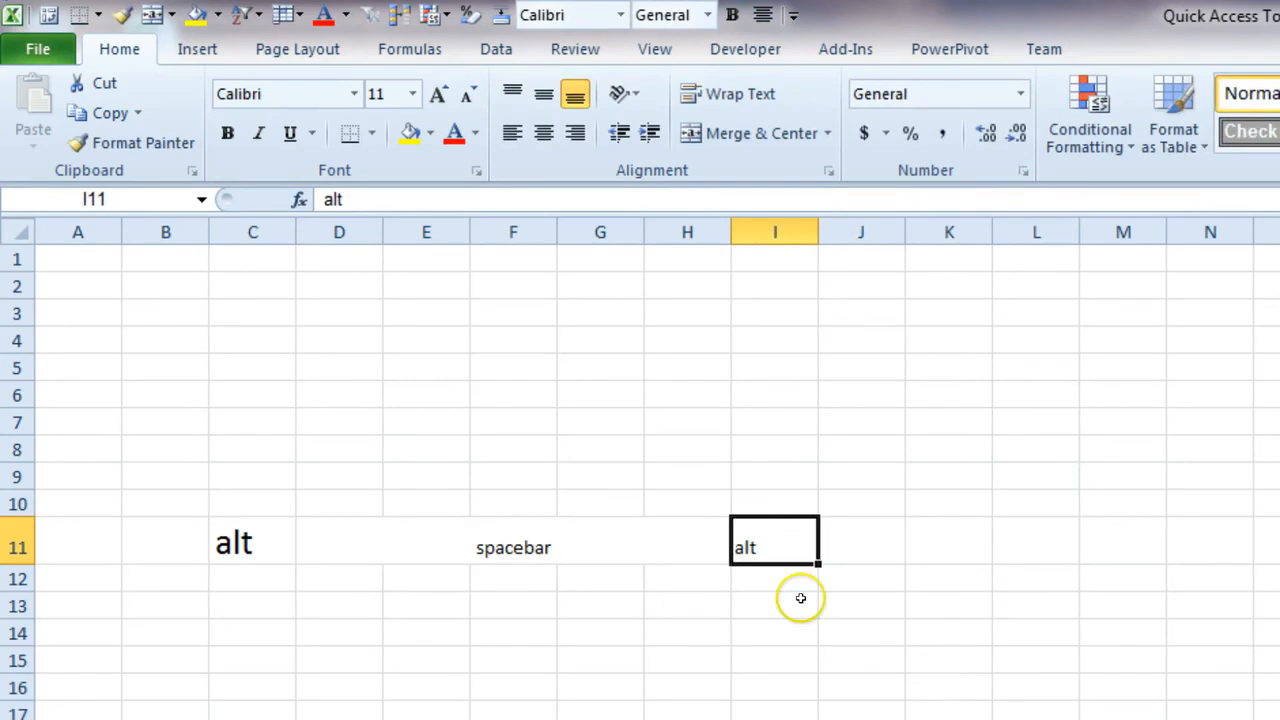
Apply all borders to the range C11:I11 and set its font size to 20
left_click_drag(777, 543, 213, 532)
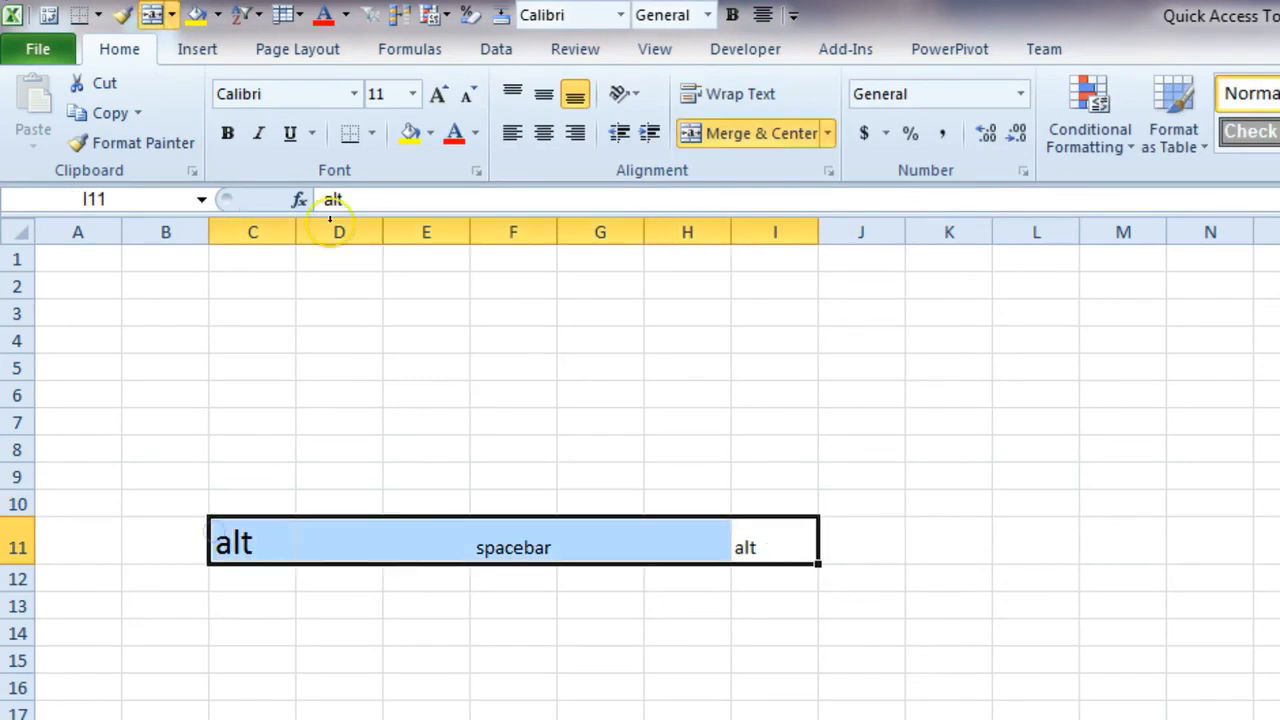
left_click(371, 133)
left_click(386, 352)
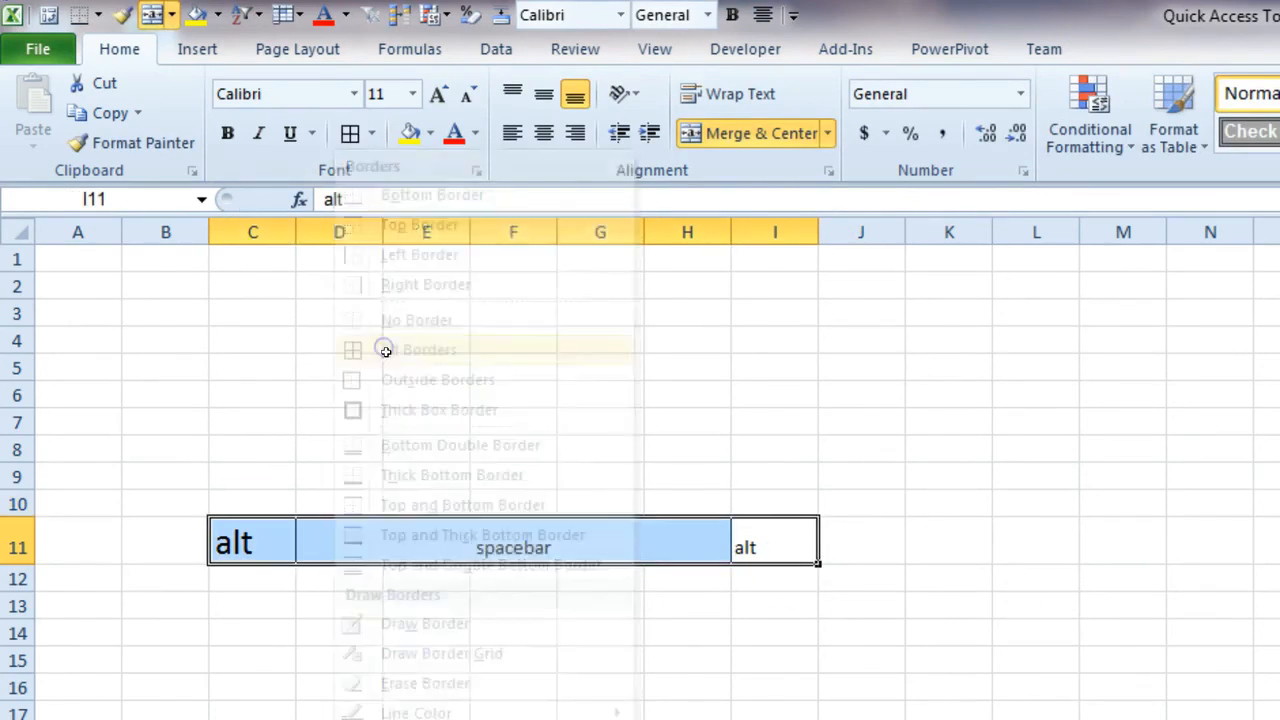
left_click(395, 93)
type("20")
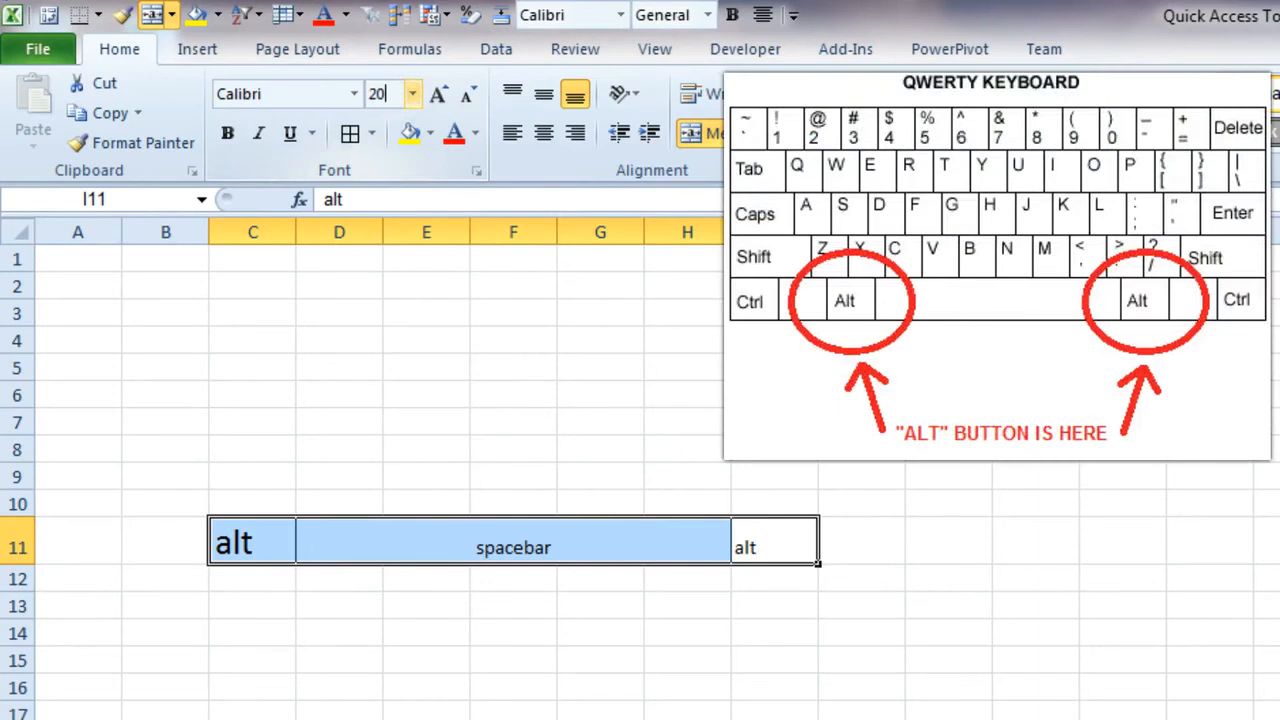
key("Return")
left_click(350, 710)
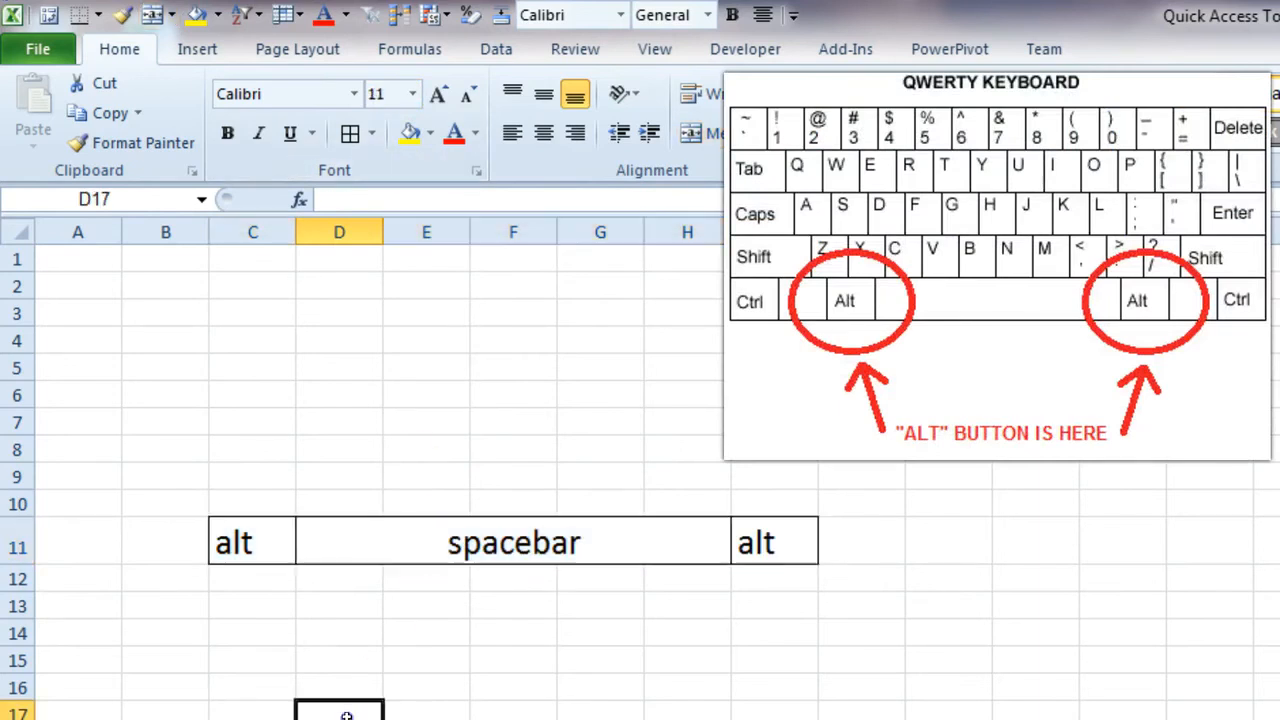
Display the shortcut hints for the ribbon and for the file commands, returning to the worksheet
left_click(258, 530)
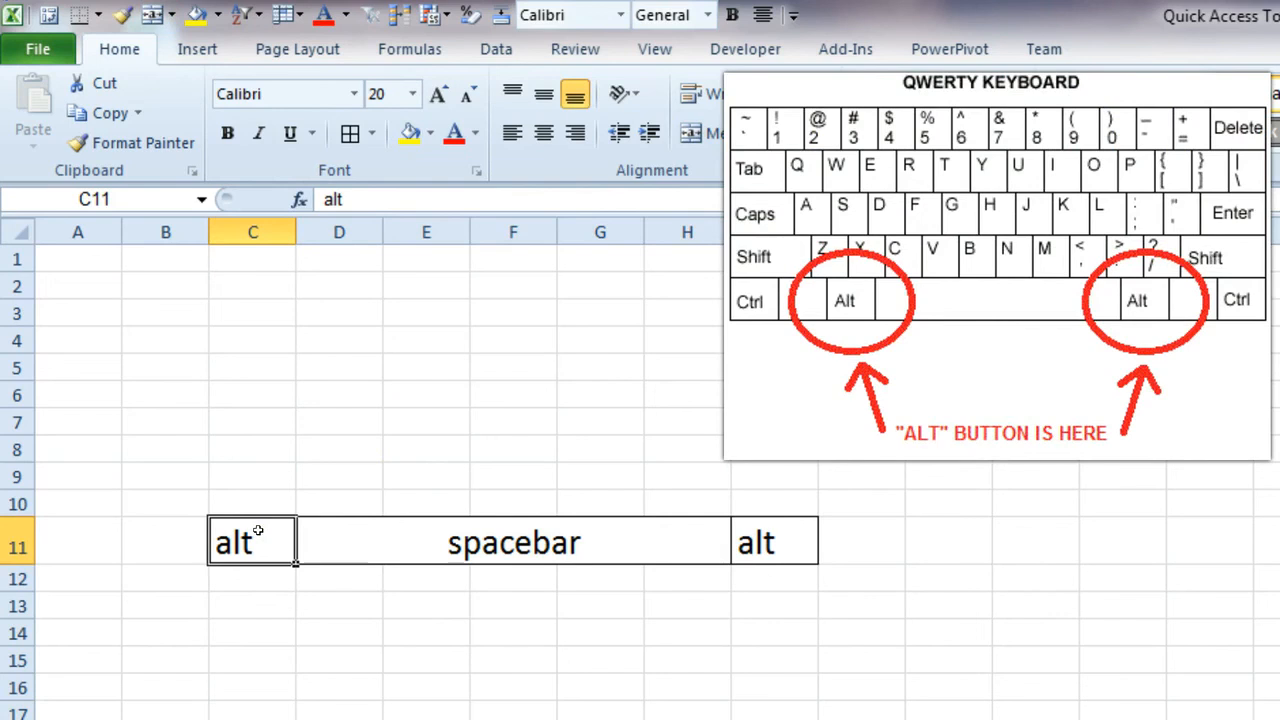
key("alt")
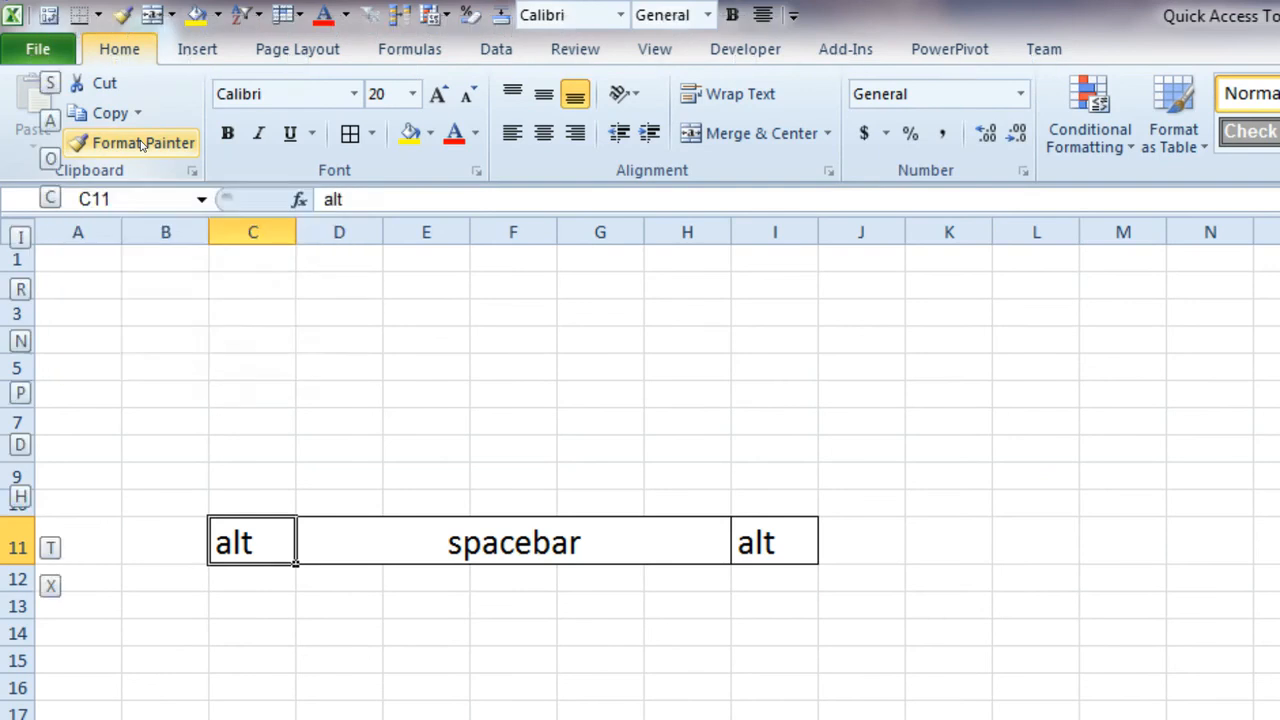
key("f")
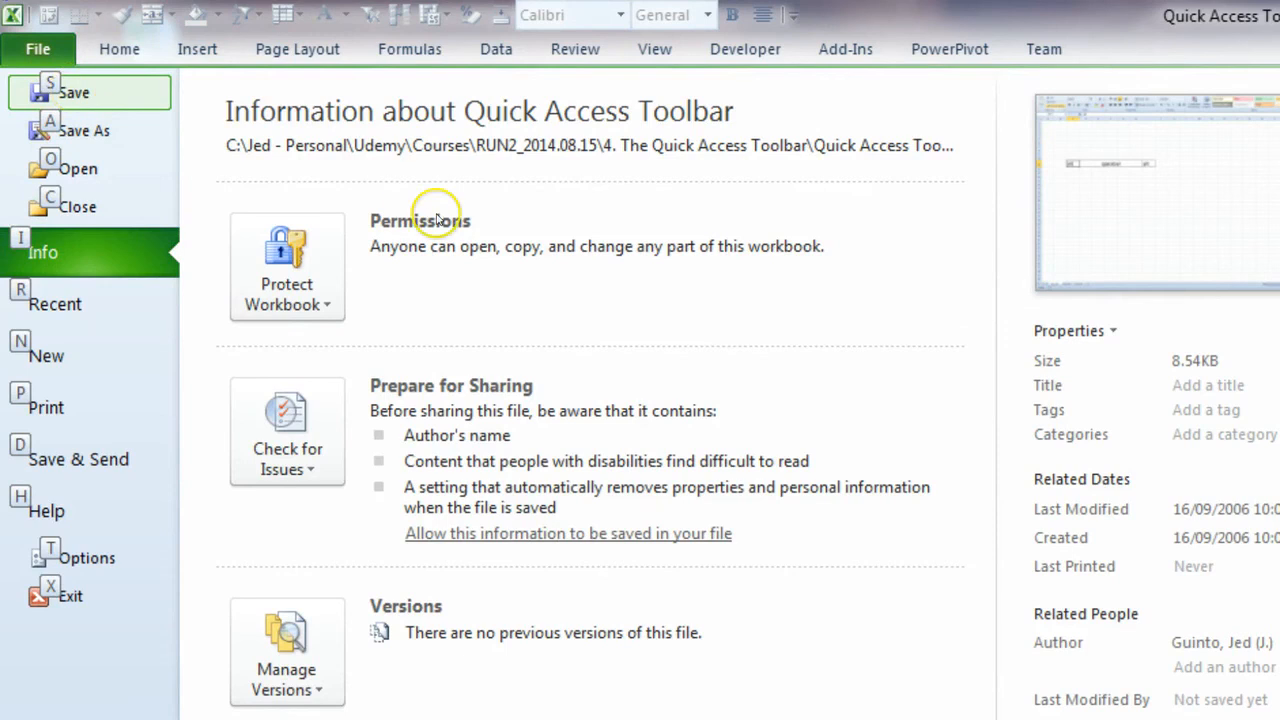
key("Escape")
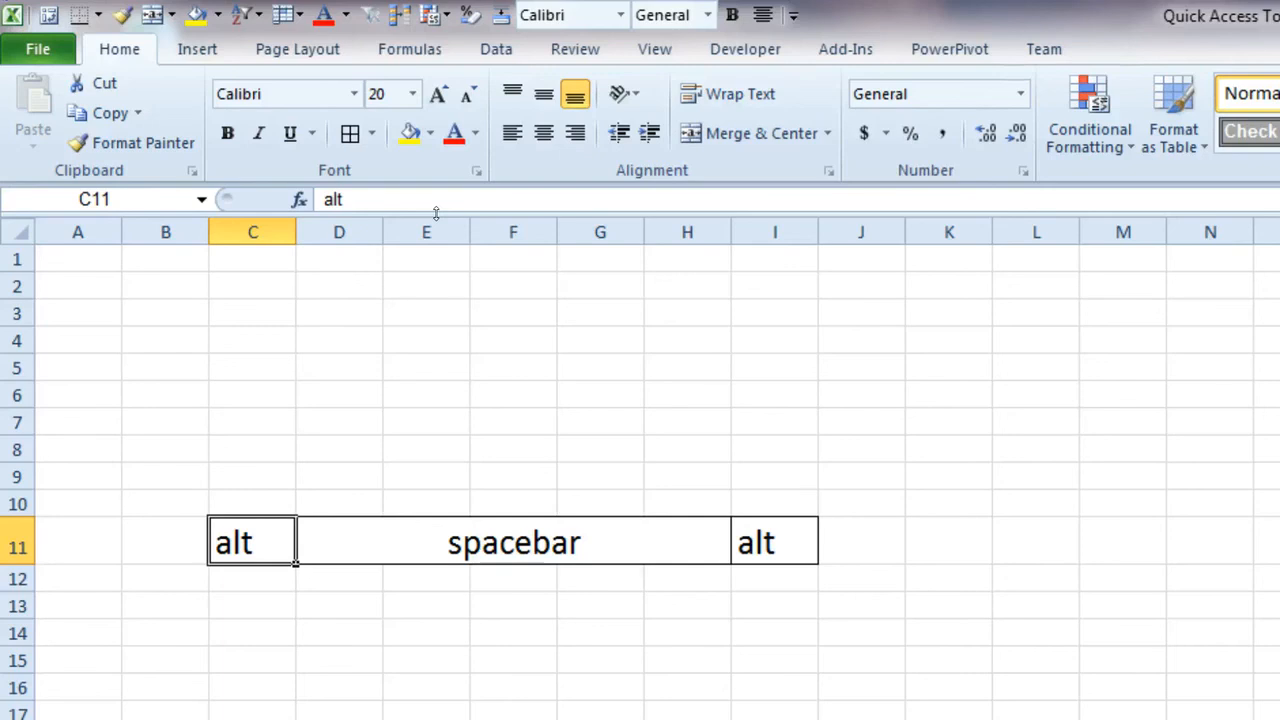
key("alt")
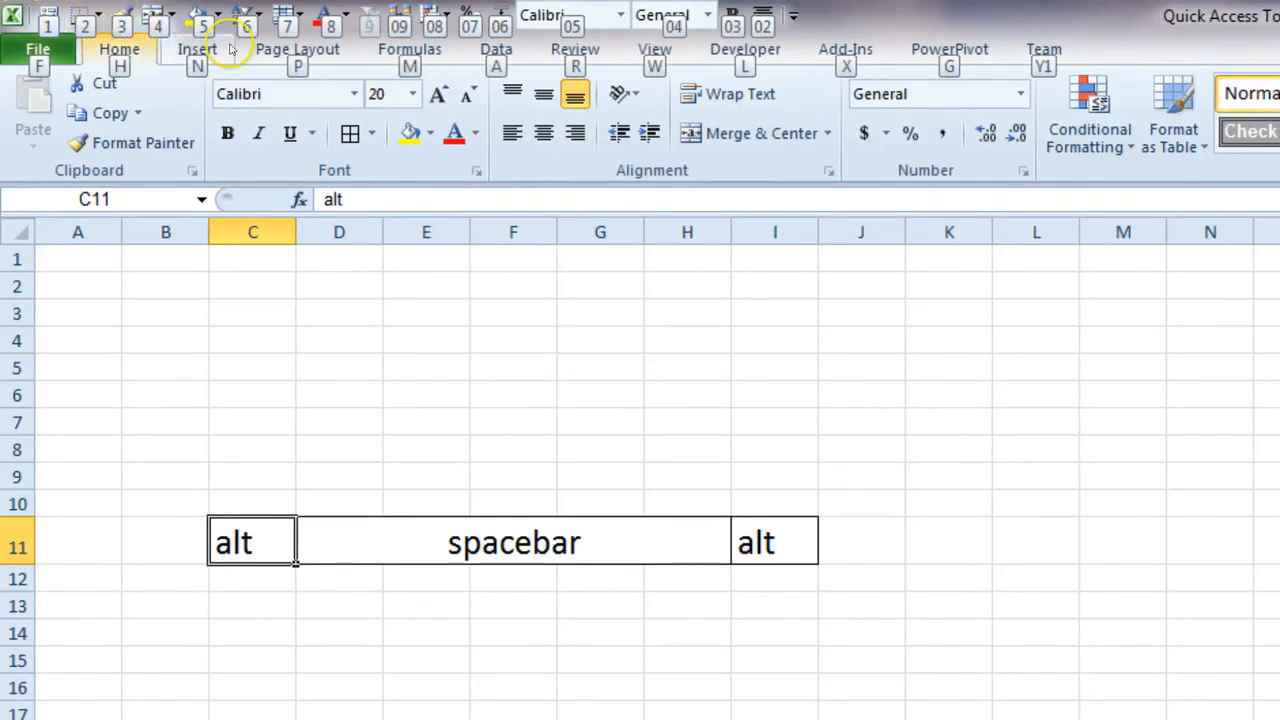
left_click(666, 345)
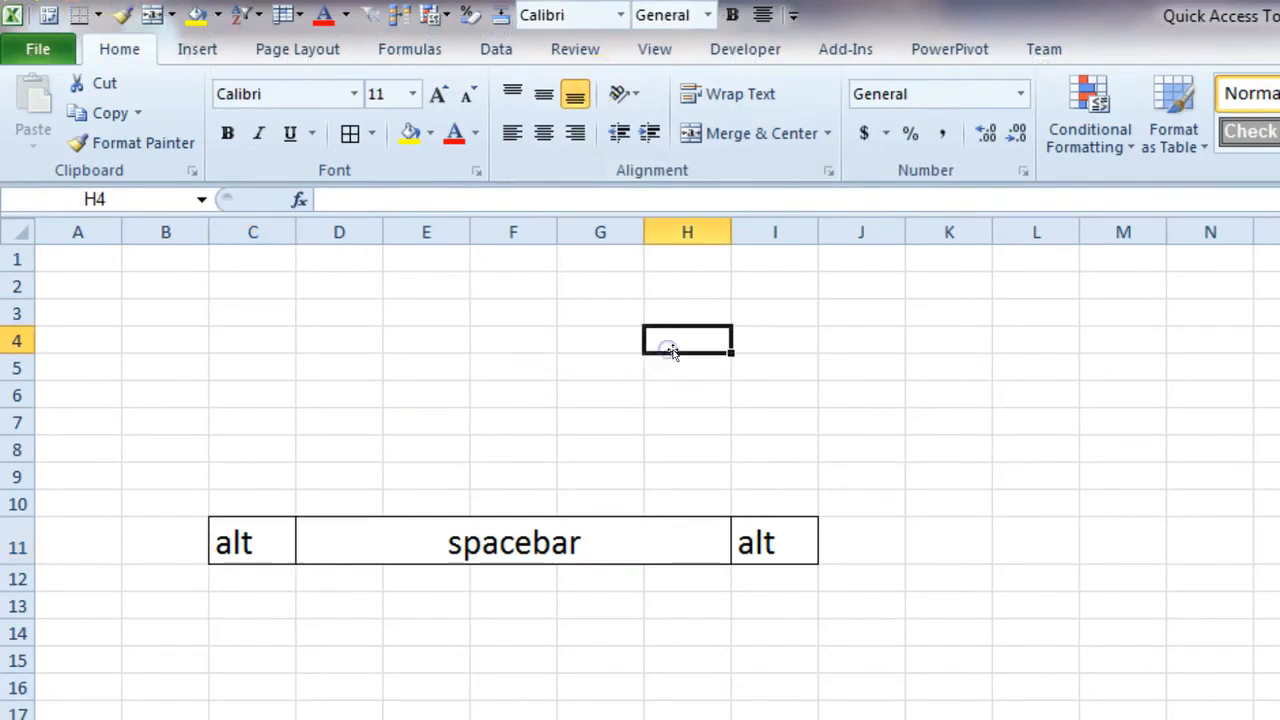
Copy the range C11:I11 to row 14 starting at C14 and make the copy bold
left_click_drag(225, 533, 765, 549)
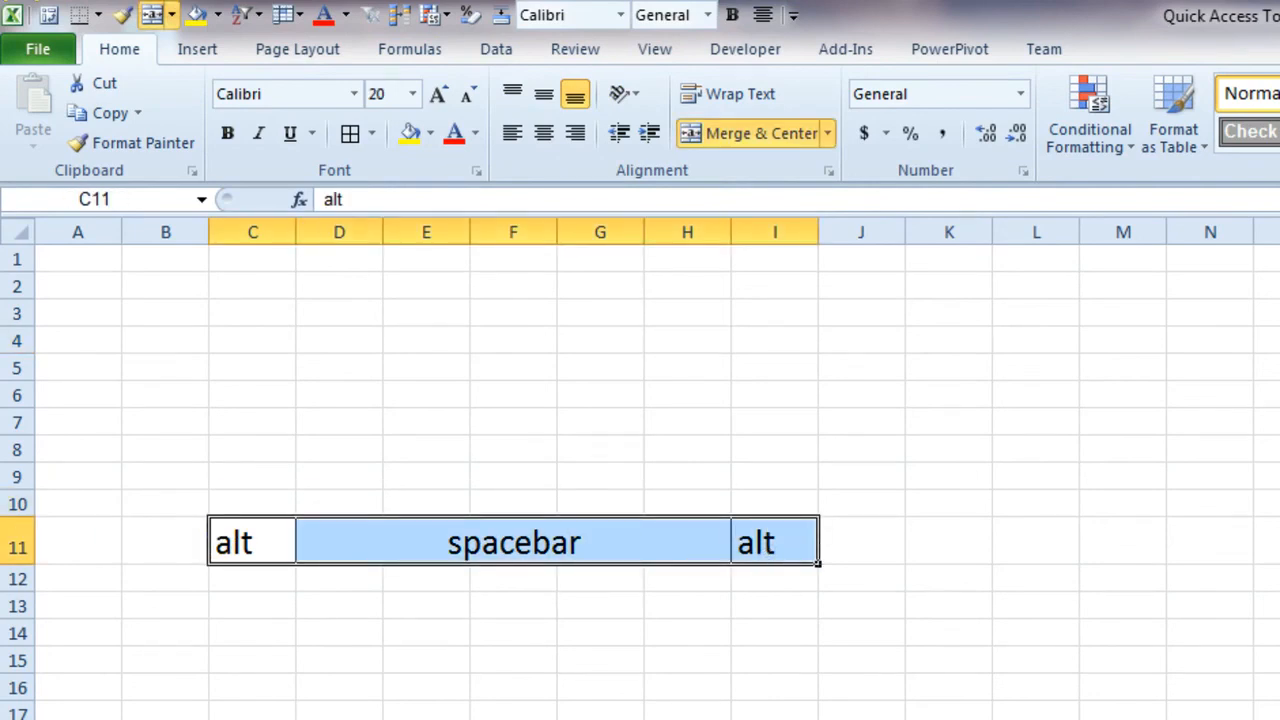
key("ctrl+c")
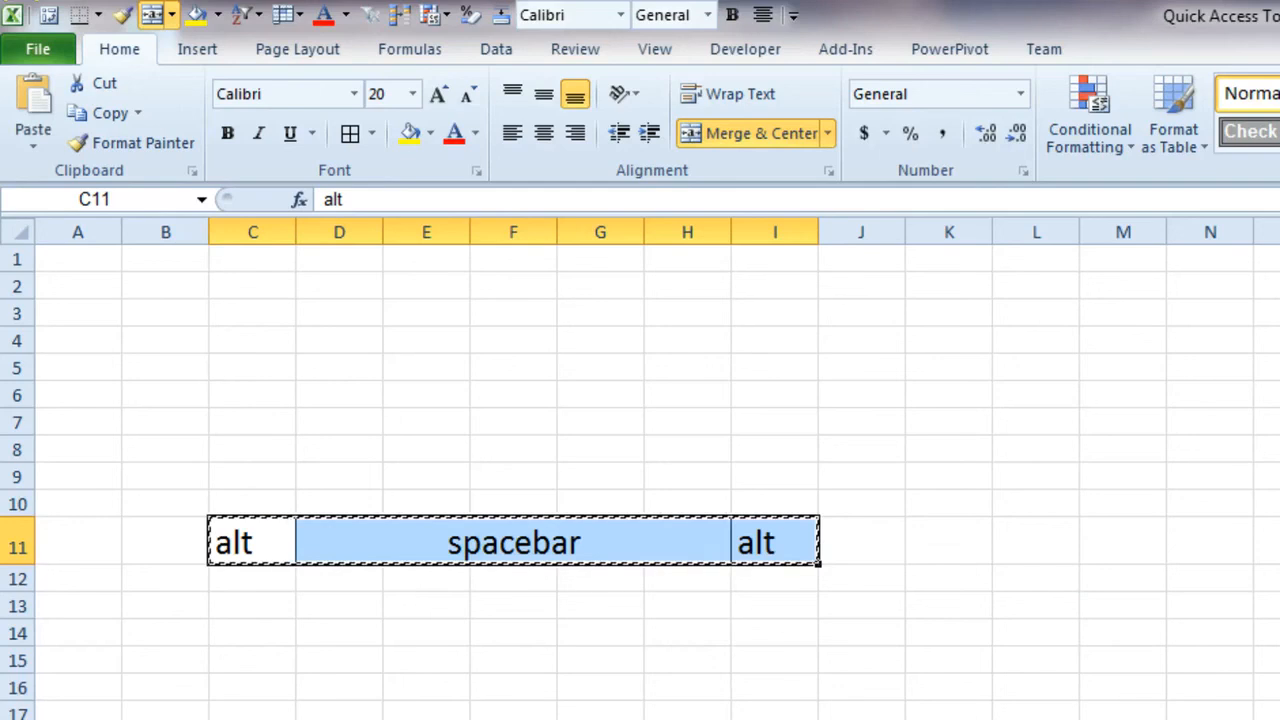
left_click(280, 625)
key("ctrl+v")
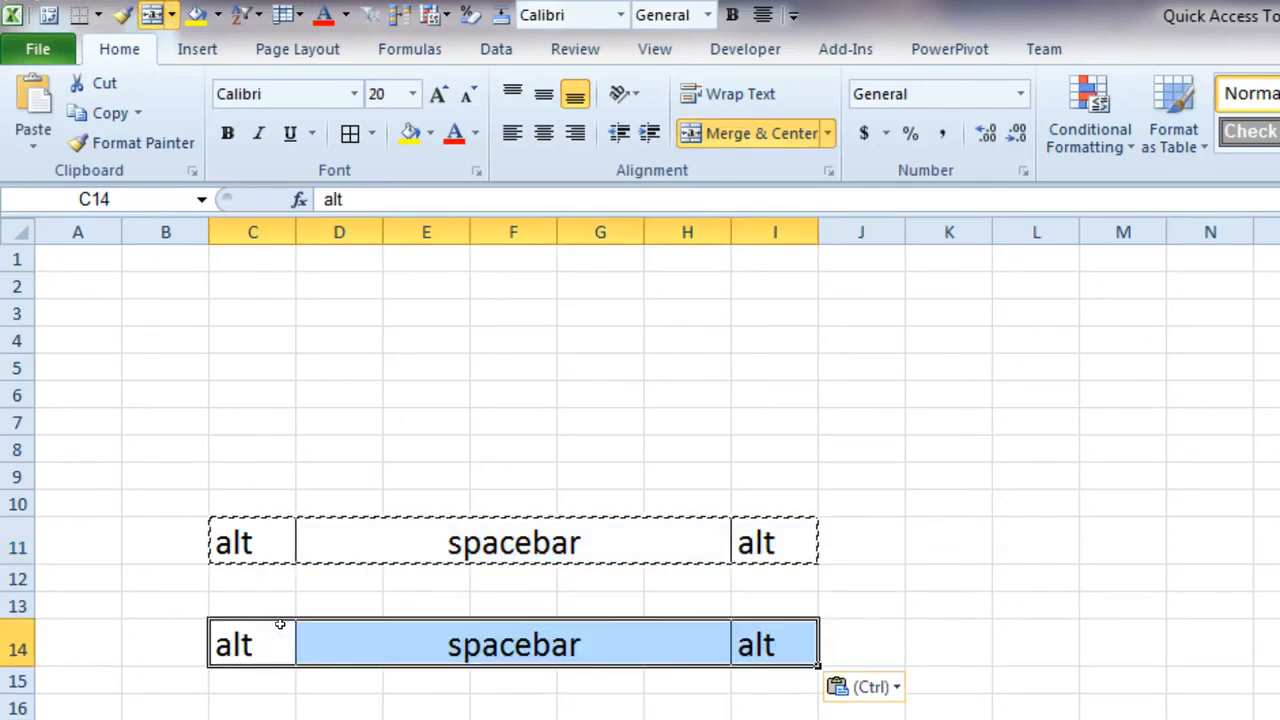
key("Escape")
left_click(285, 719)
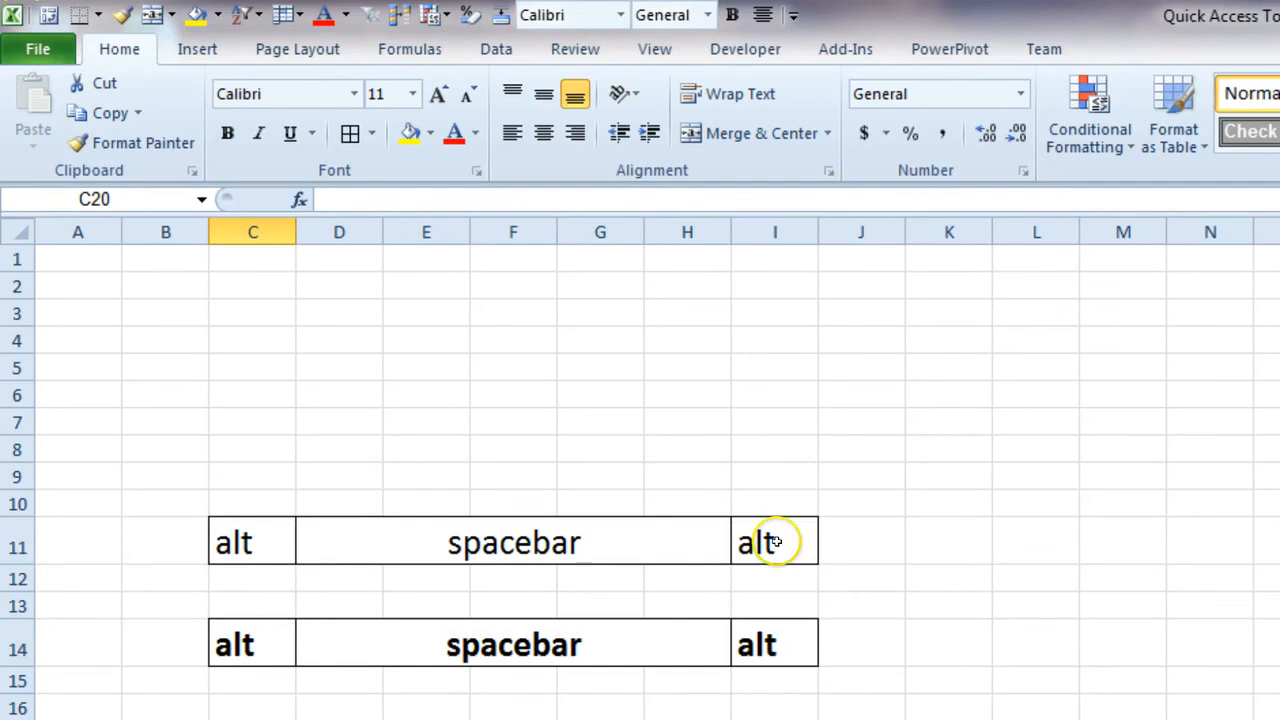
Make the range C11:I11 bold and remove the bold again
left_click_drag(274, 537, 757, 555)
left_click(227, 134)
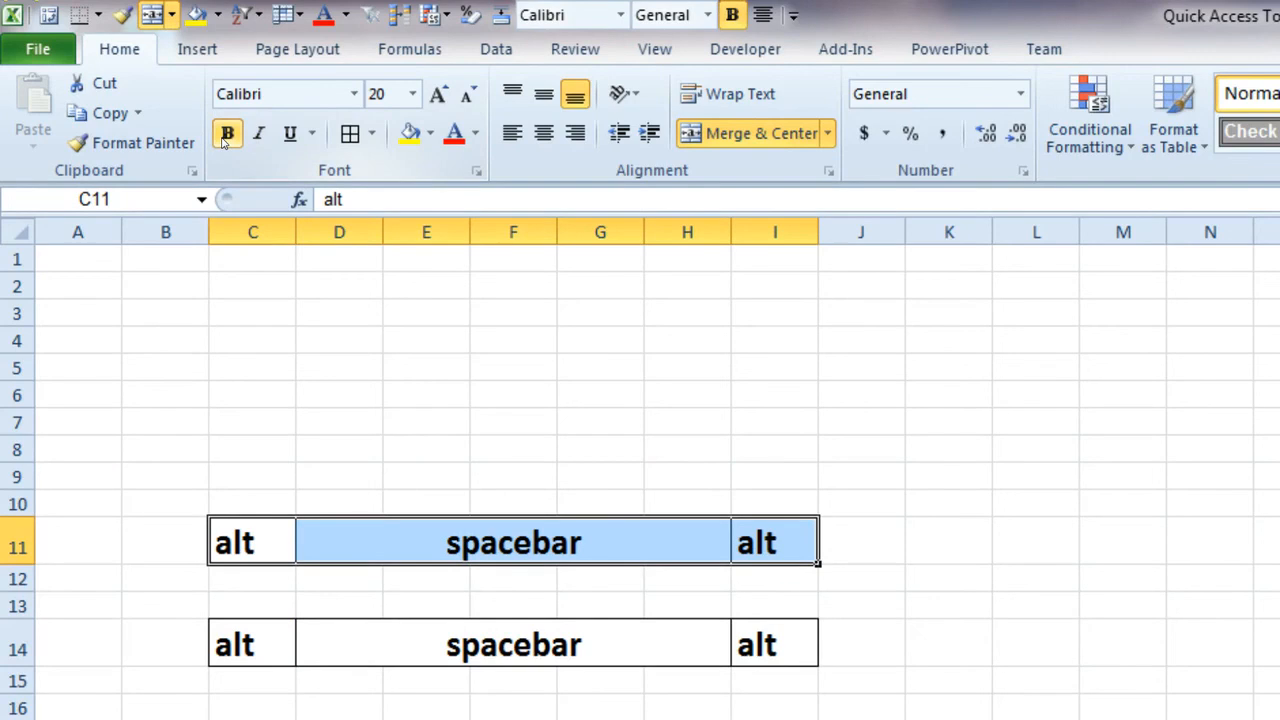
left_click(224, 140)
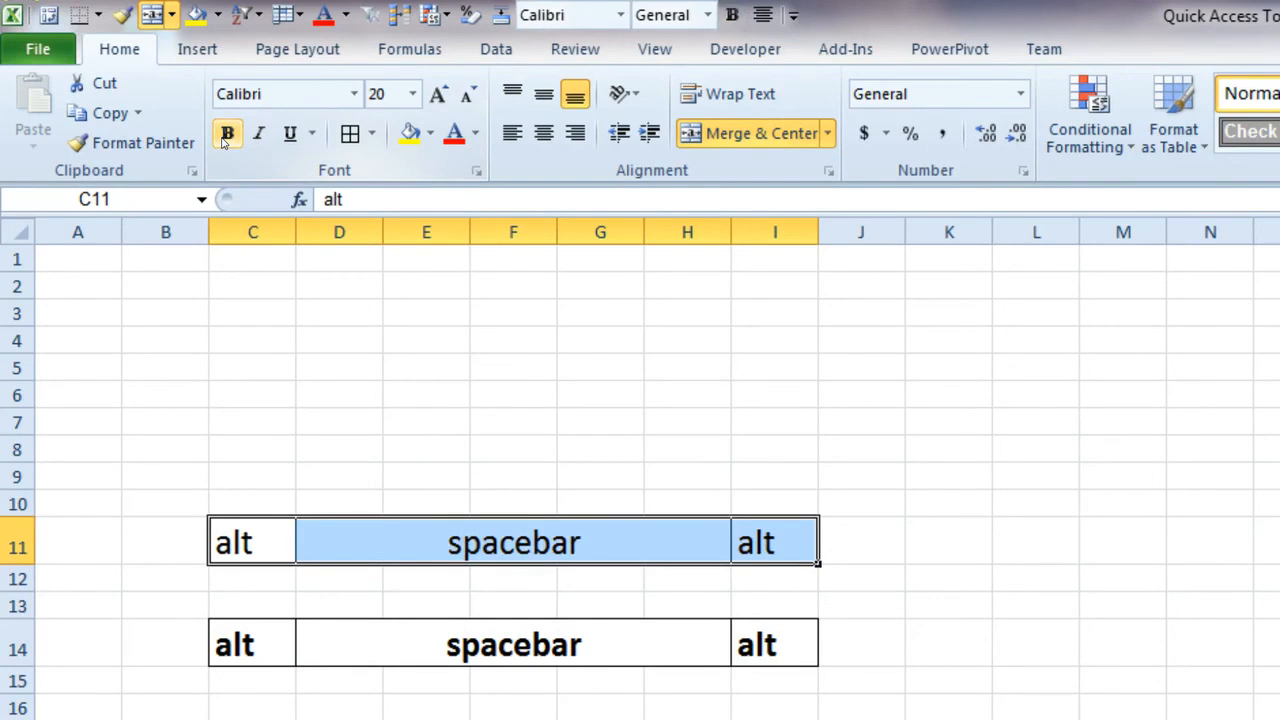
Minimize the ribbon, and switch bold on and back off for the selected cells in row 11
double_click(118, 48)
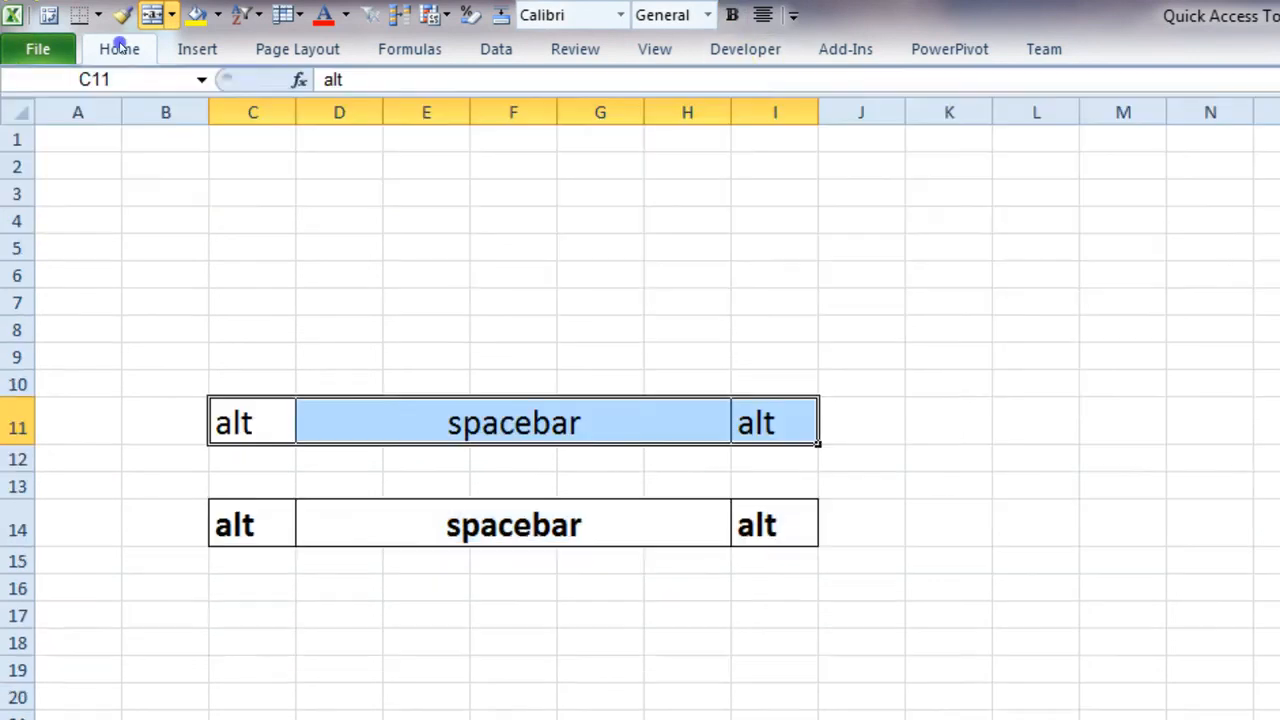
left_click(733, 16)
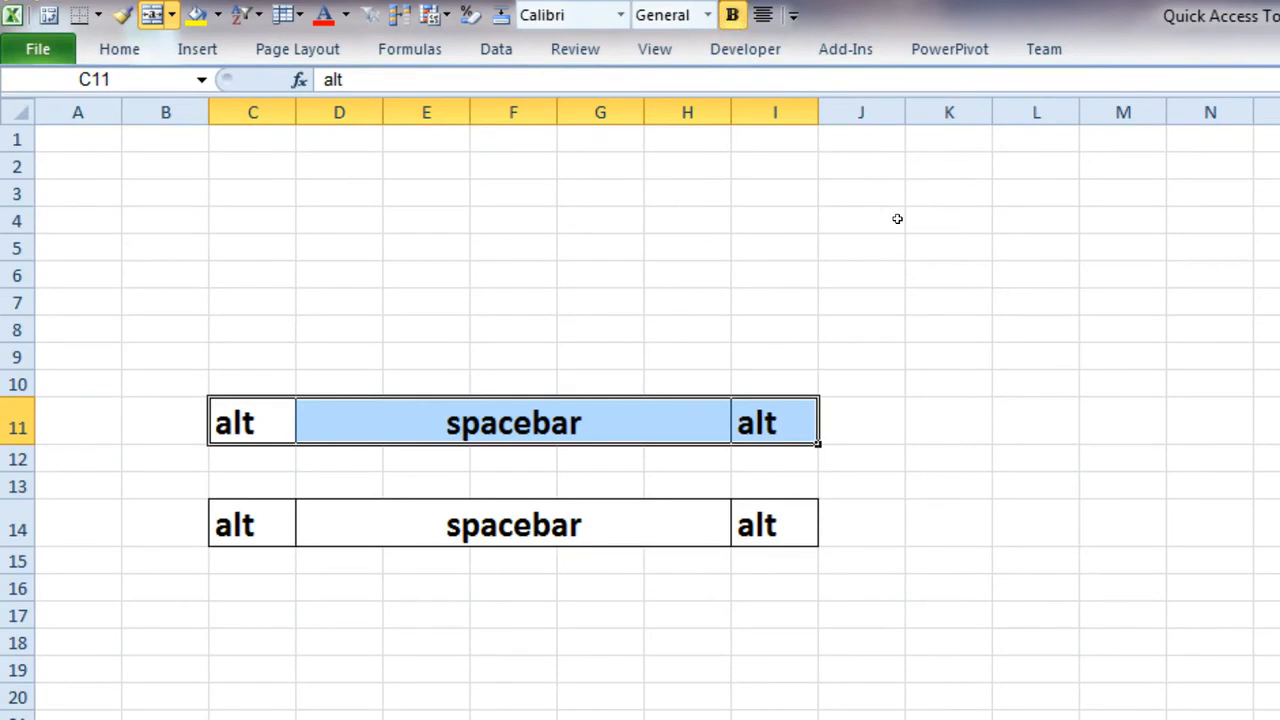
key("ctrl+b")
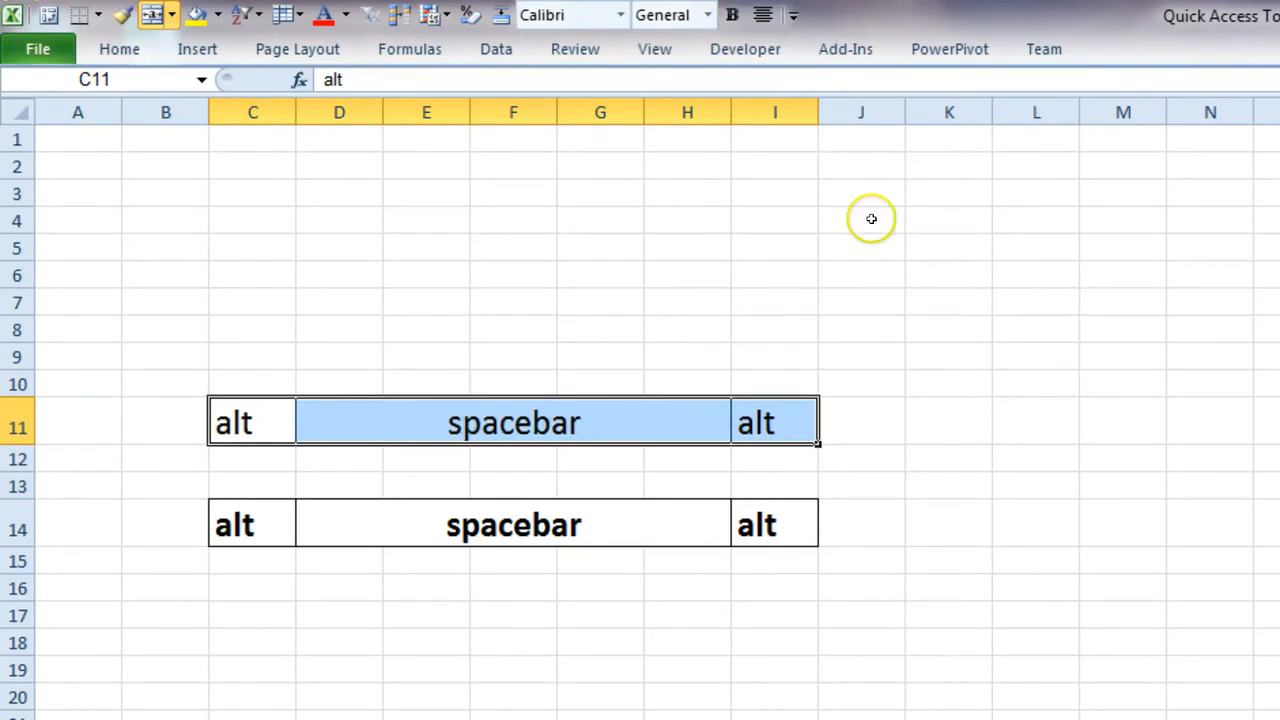
left_click(364, 264)
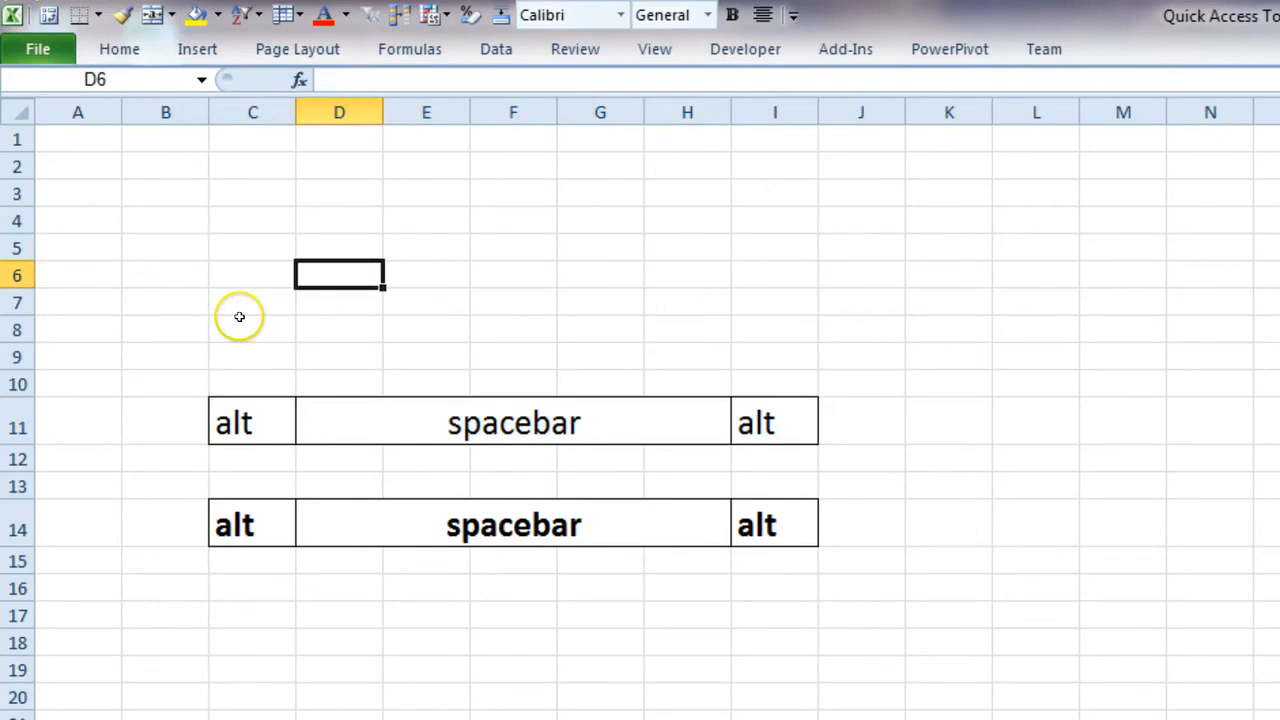
Make the text in the range C11:I11 bold with the ribbon minimized
left_click_drag(231, 427, 786, 425)
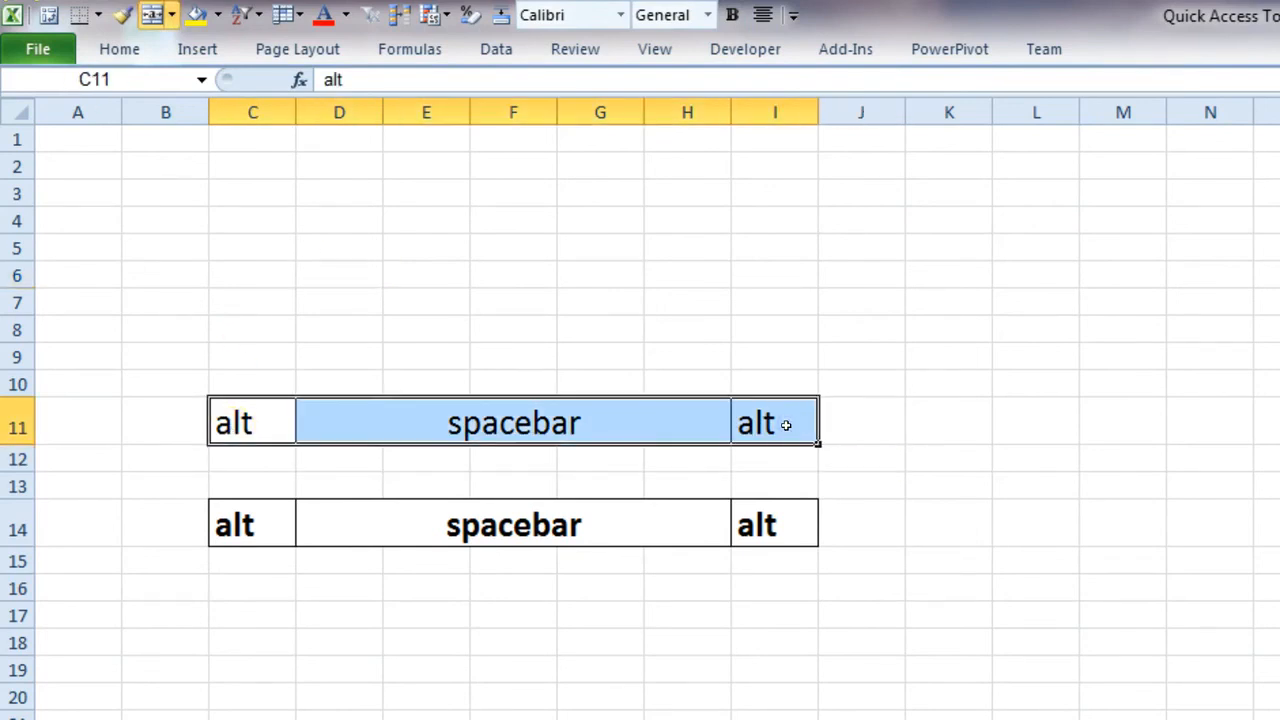
key("alt")
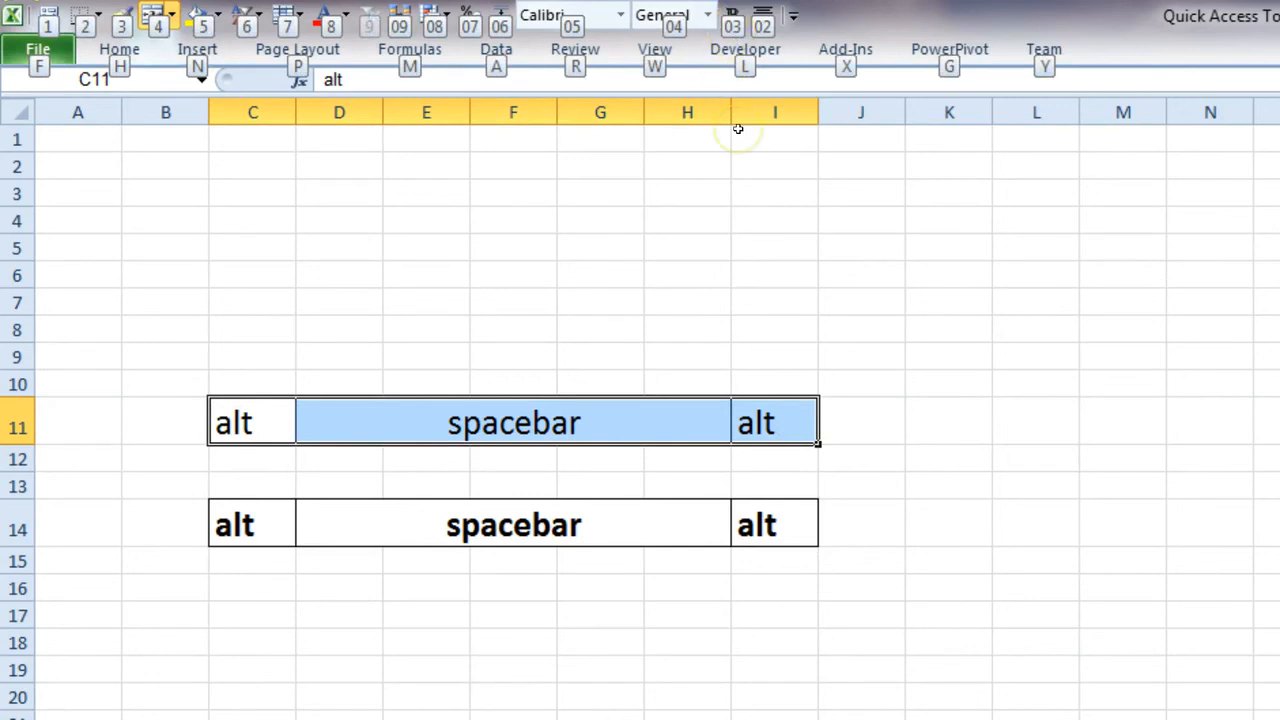
key("0")
key("3")
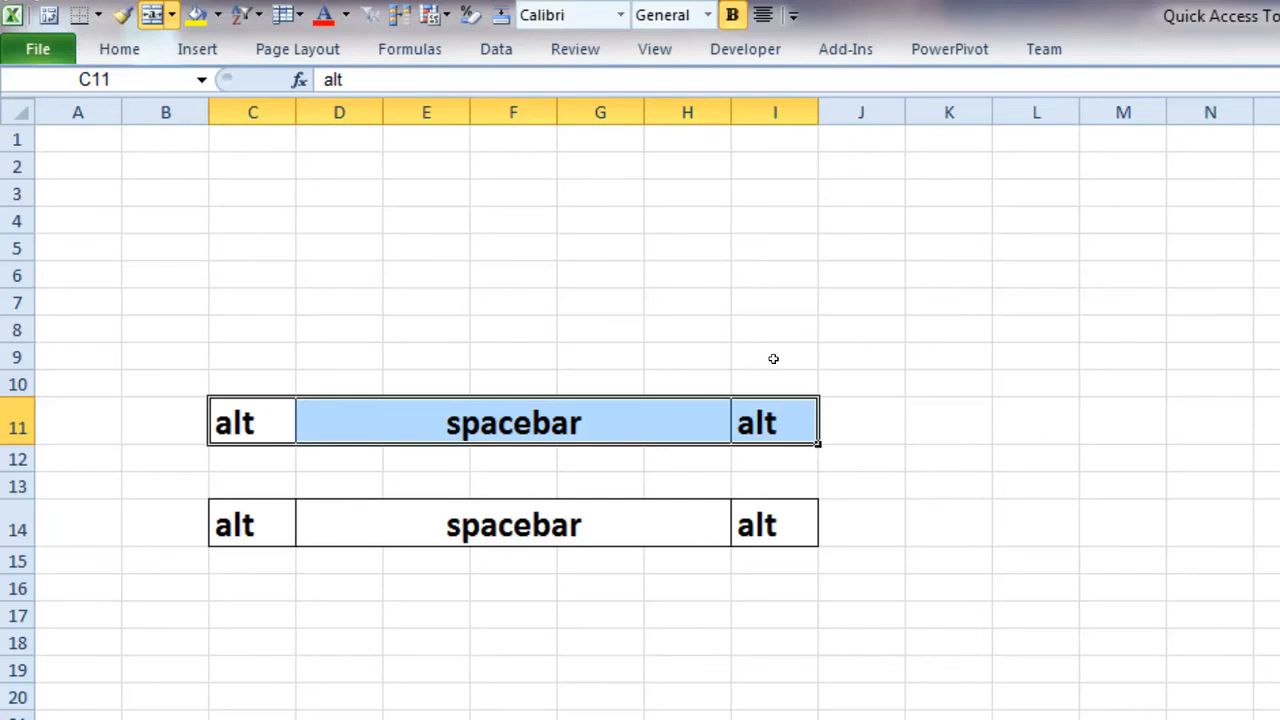
left_click(654, 240)
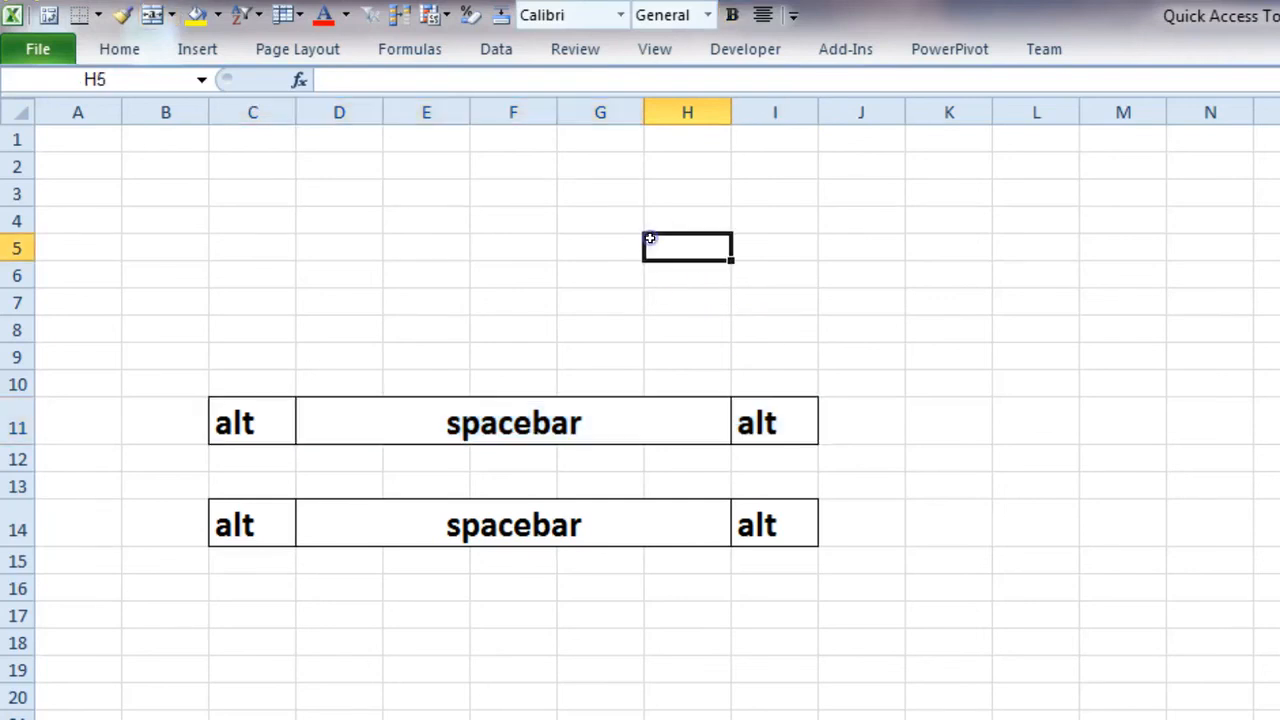
left_click(352, 186)
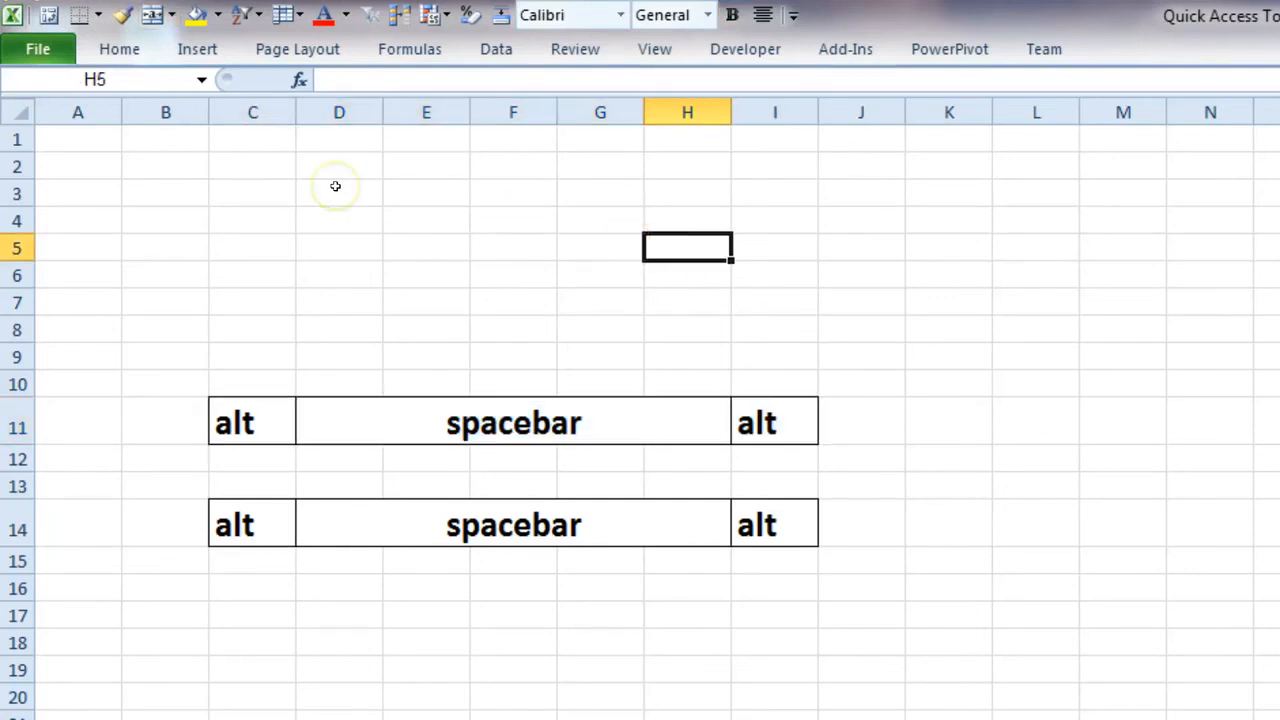